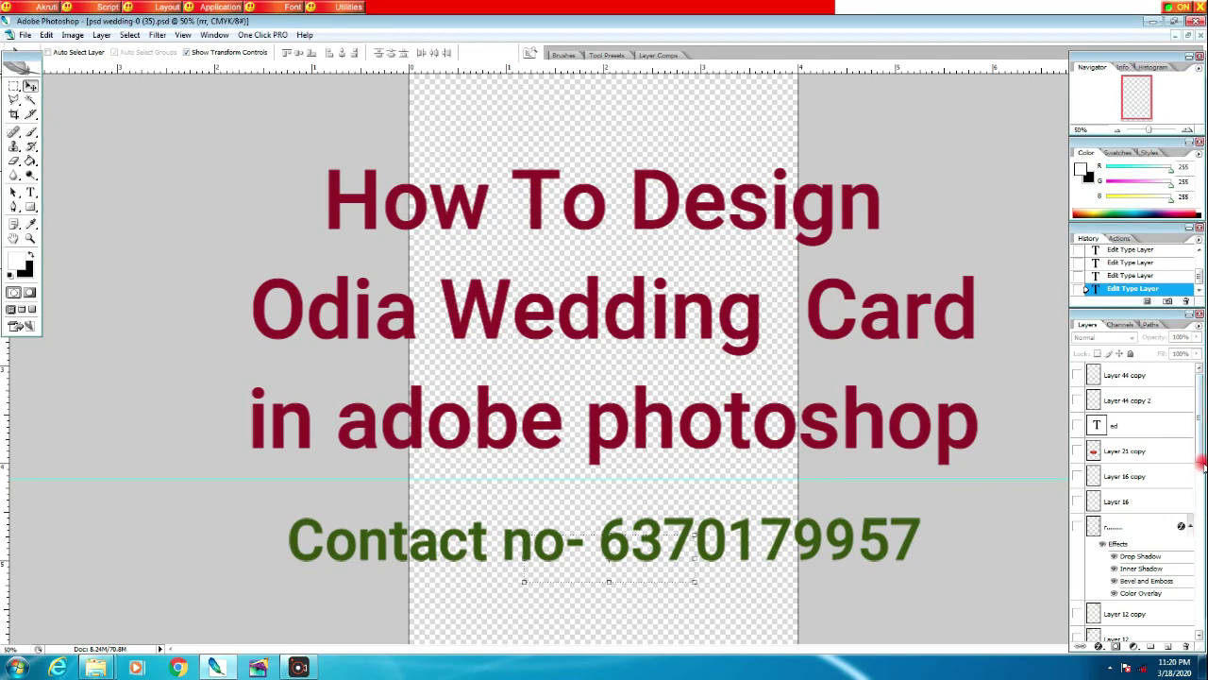
- Show the card's background layers at the bottom of the layer stack: Layer 0, Layer 21, Layer 26 and Layer 23
drag(1202, 451, 1202, 631)
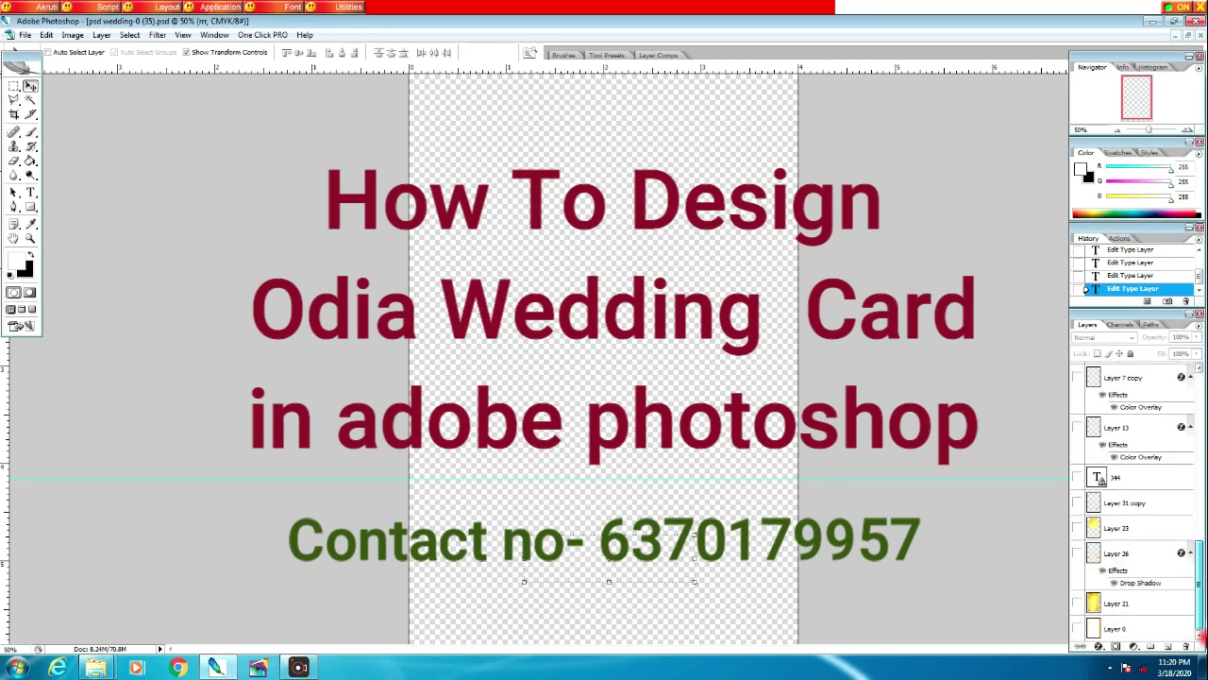
click(1078, 627)
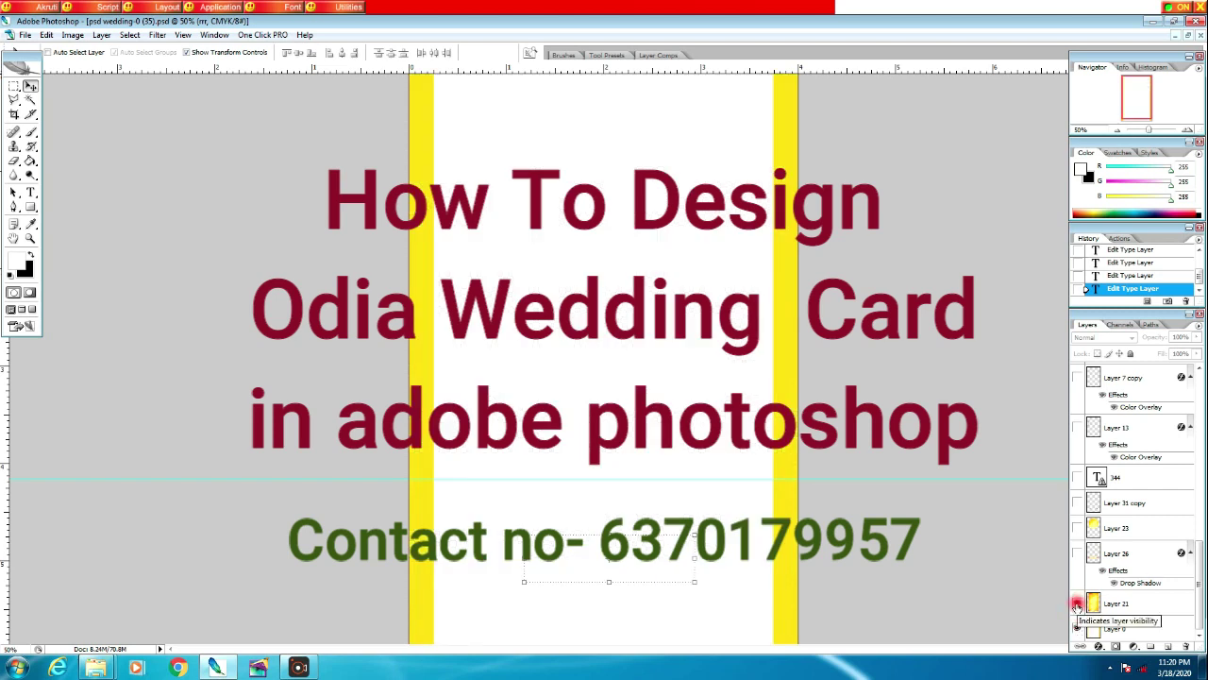
click(1077, 605)
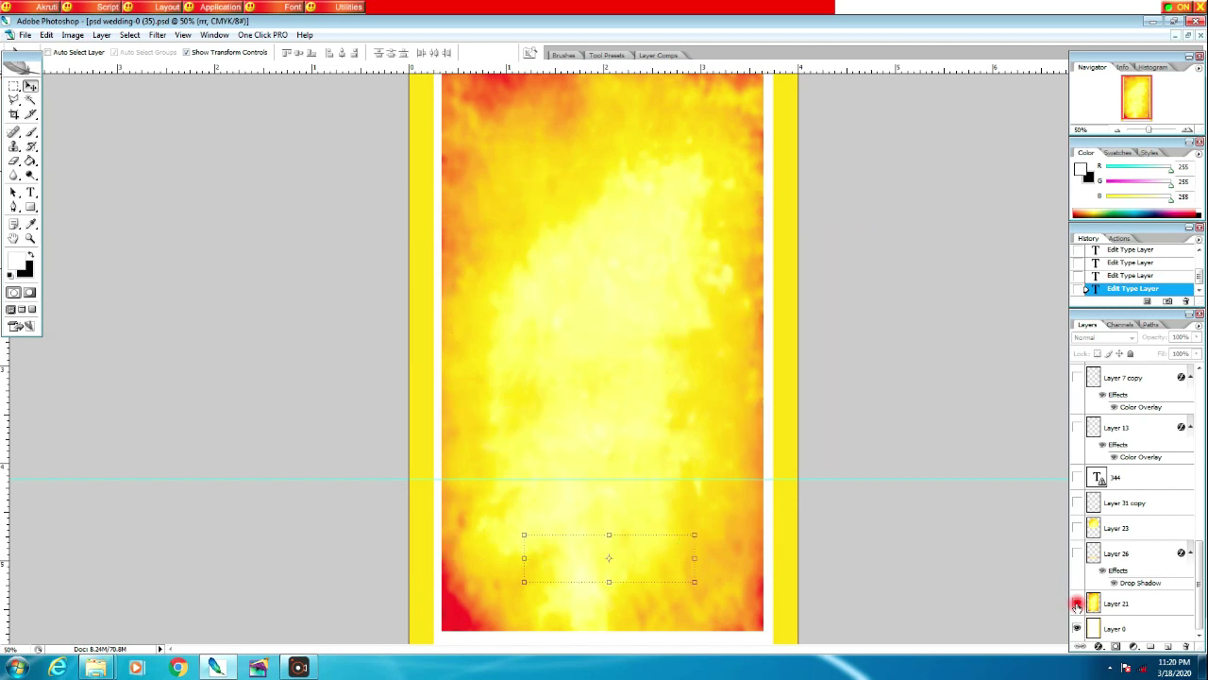
click(1077, 555)
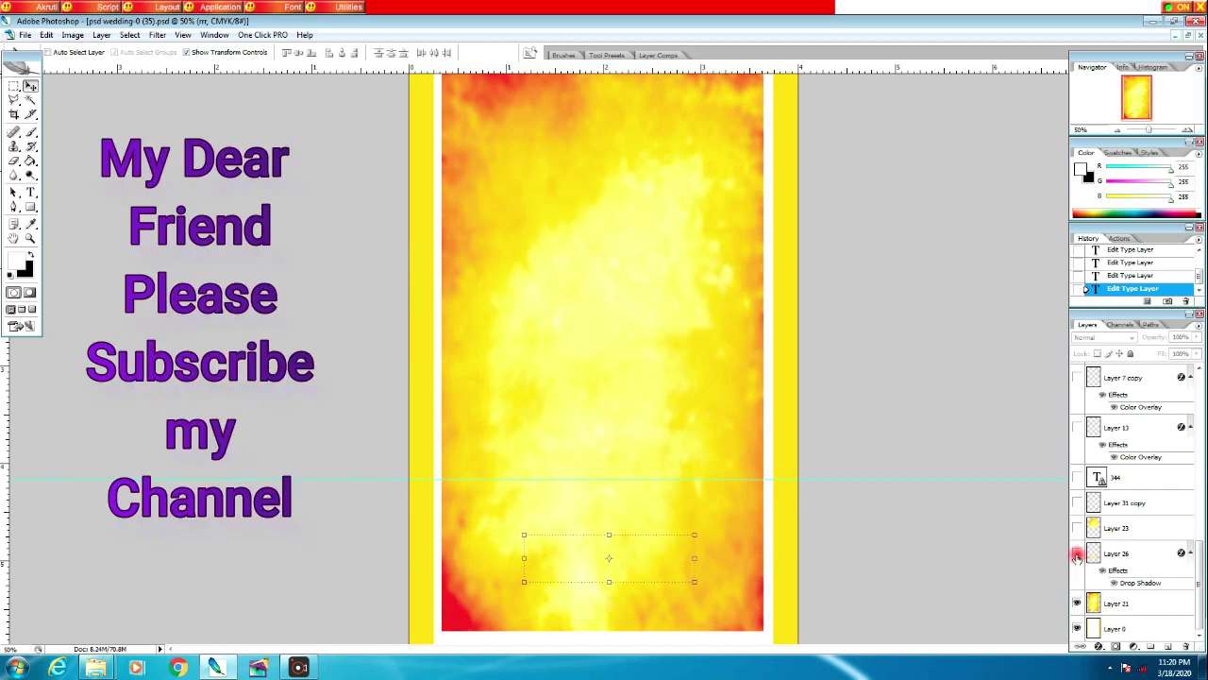
click(1077, 555)
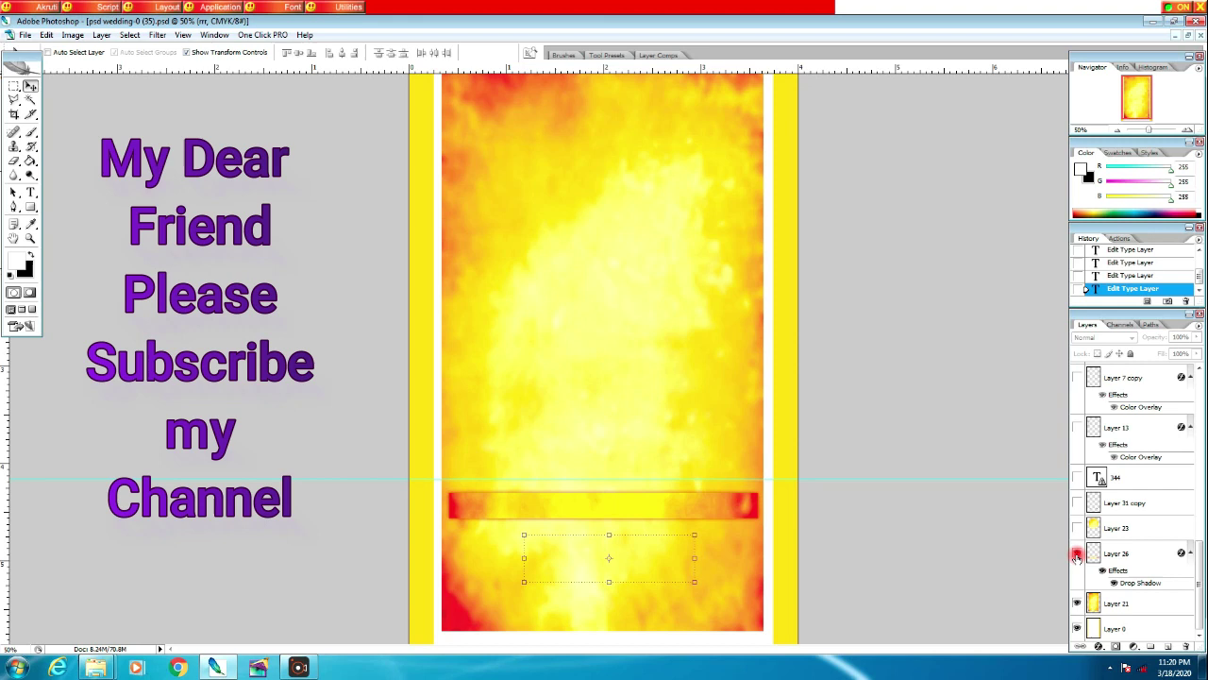
click(1077, 529)
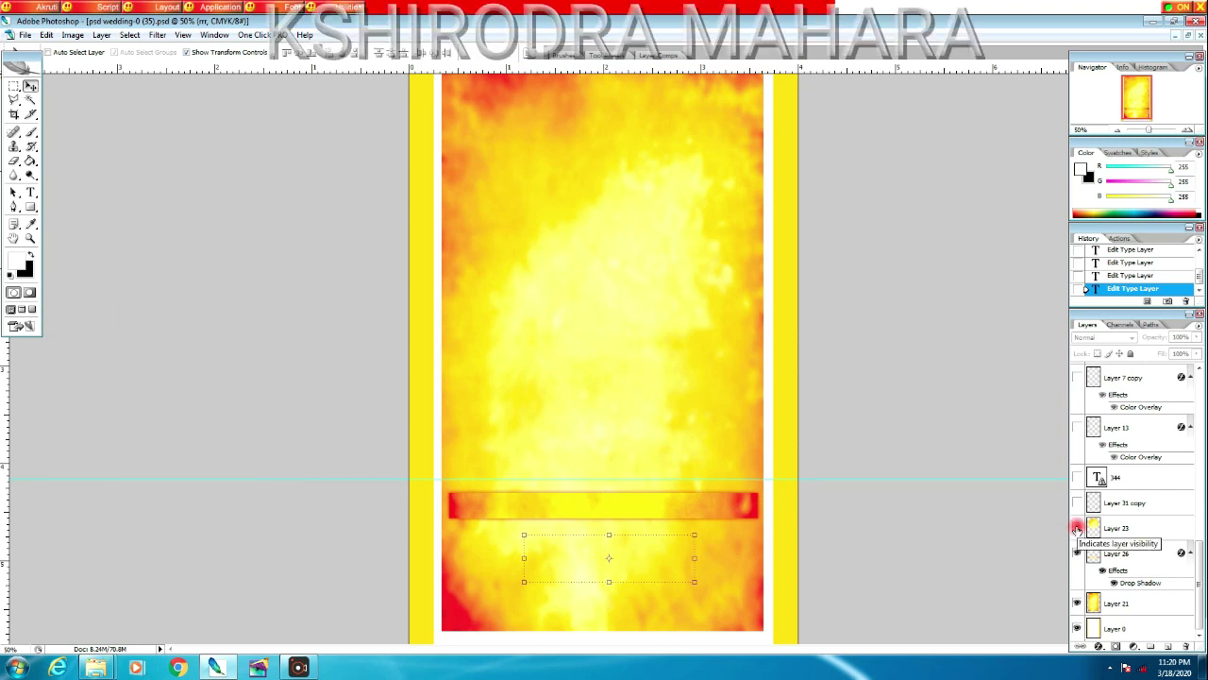
click(1076, 529)
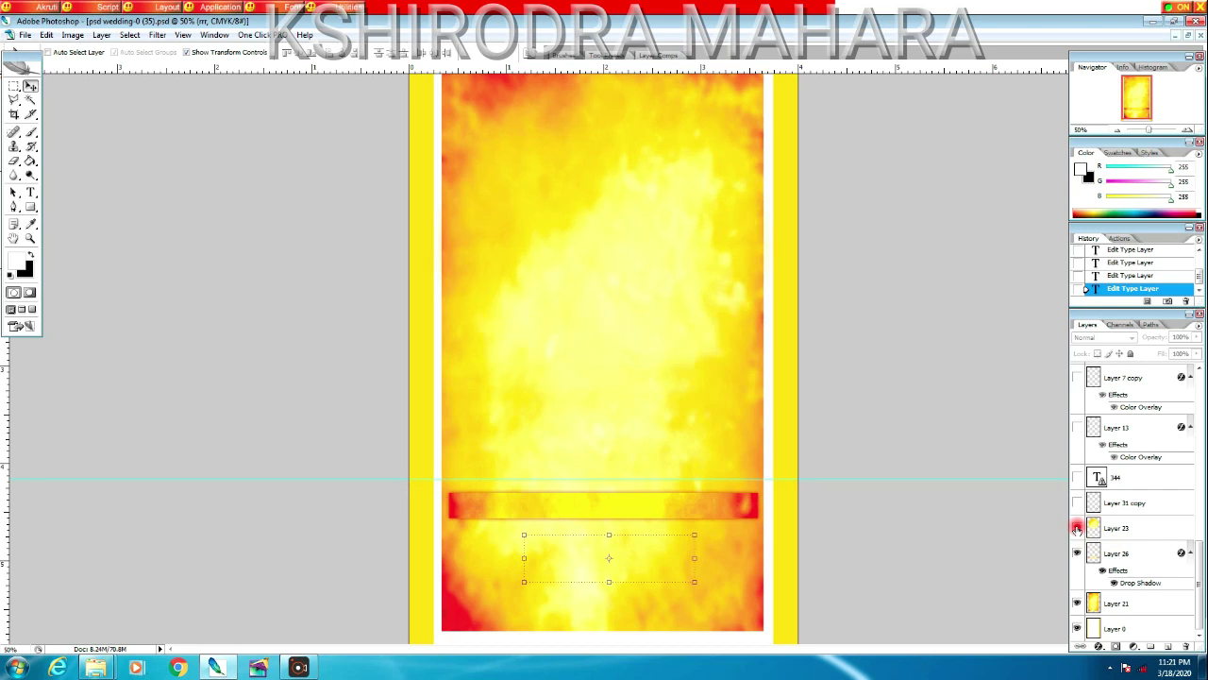
- Show the rose layer Layer 31 copy, the red heading text layer 344, and the lace layers Layer 13 and Layer 7 copy
click(1078, 503)
click(1078, 503)
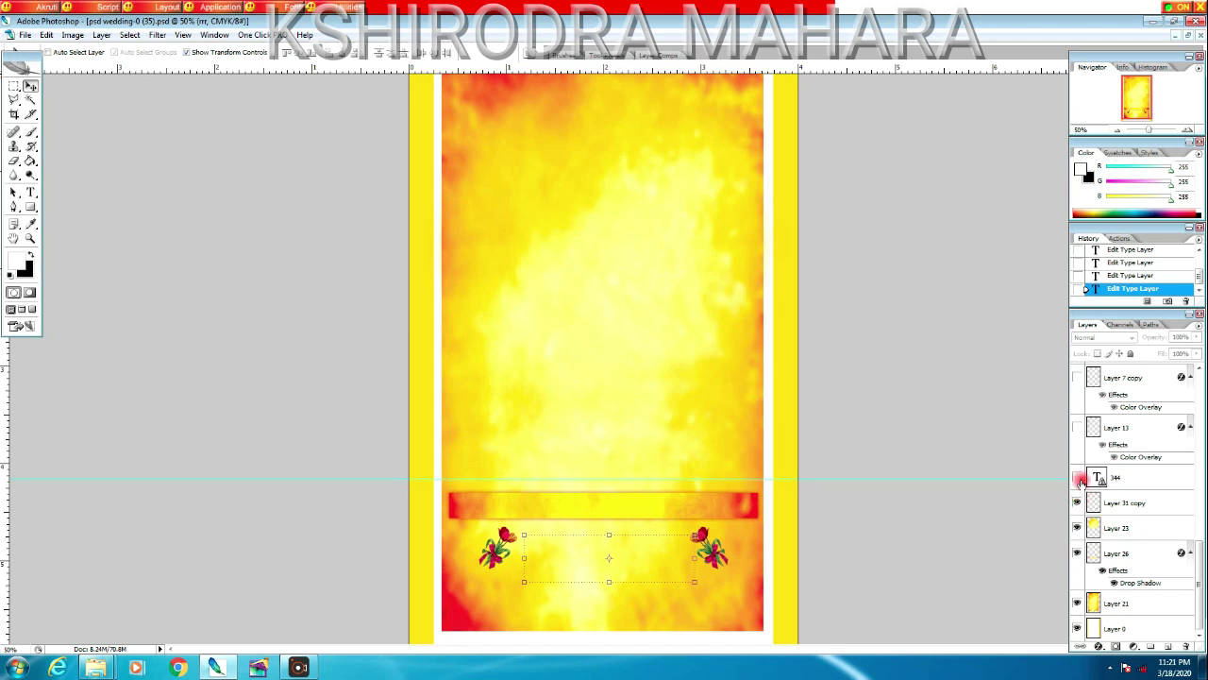
click(1079, 478)
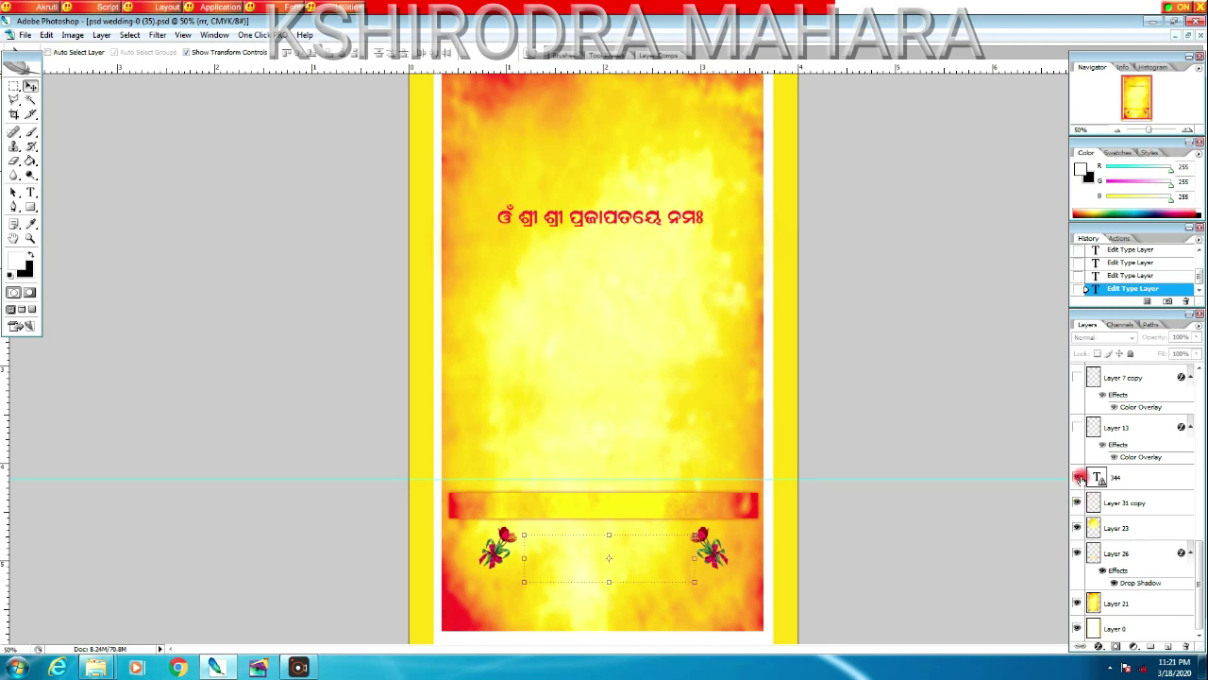
click(1078, 427)
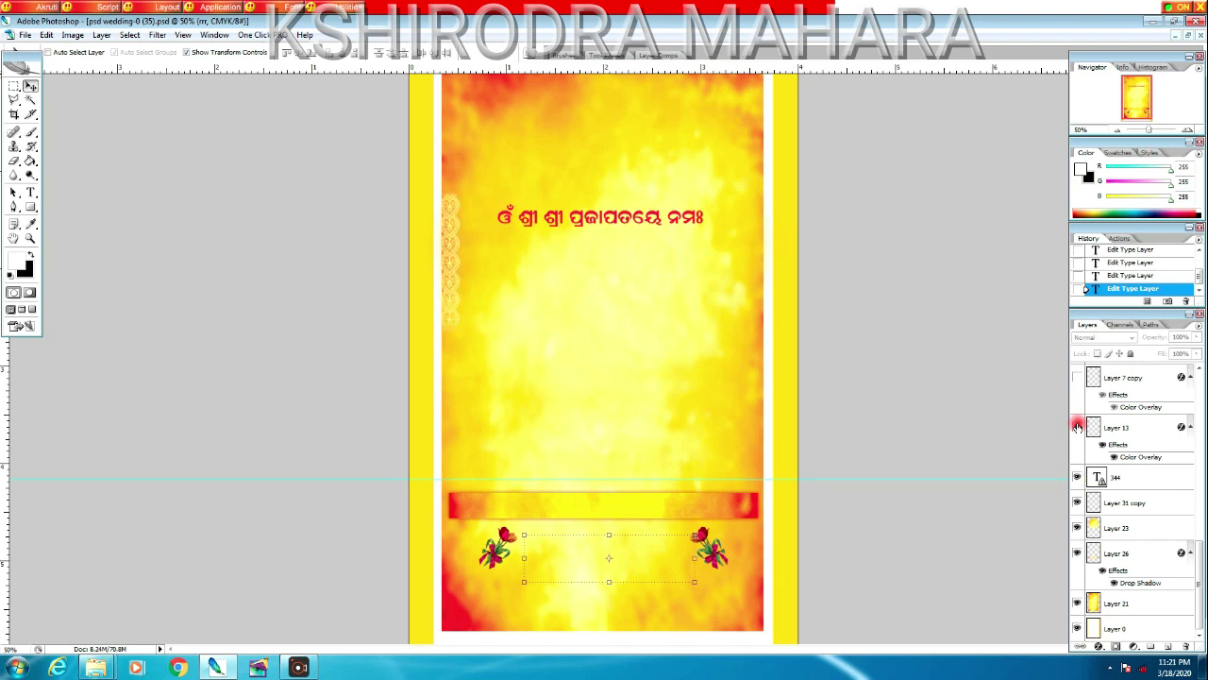
click(1078, 378)
click(1078, 378)
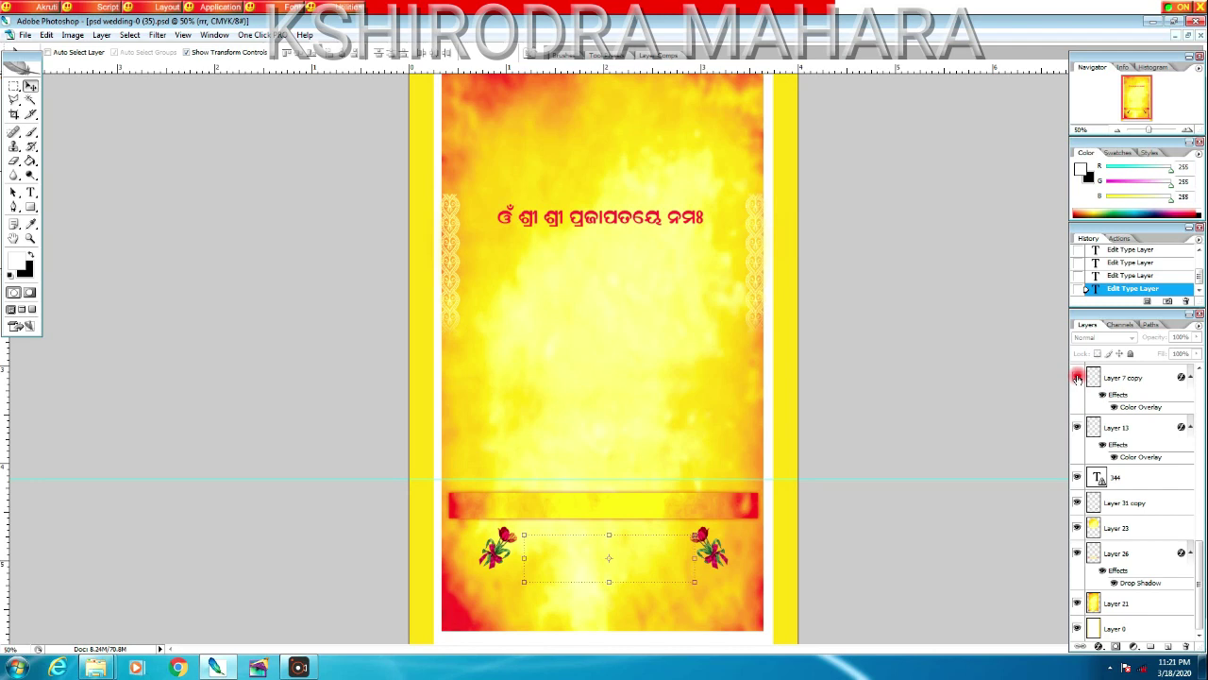
- Show the white band on Layer 25, the rounded red frame on Layer 8, and the gradient corners on Layer 17
scroll(1081, 425, up, 4)
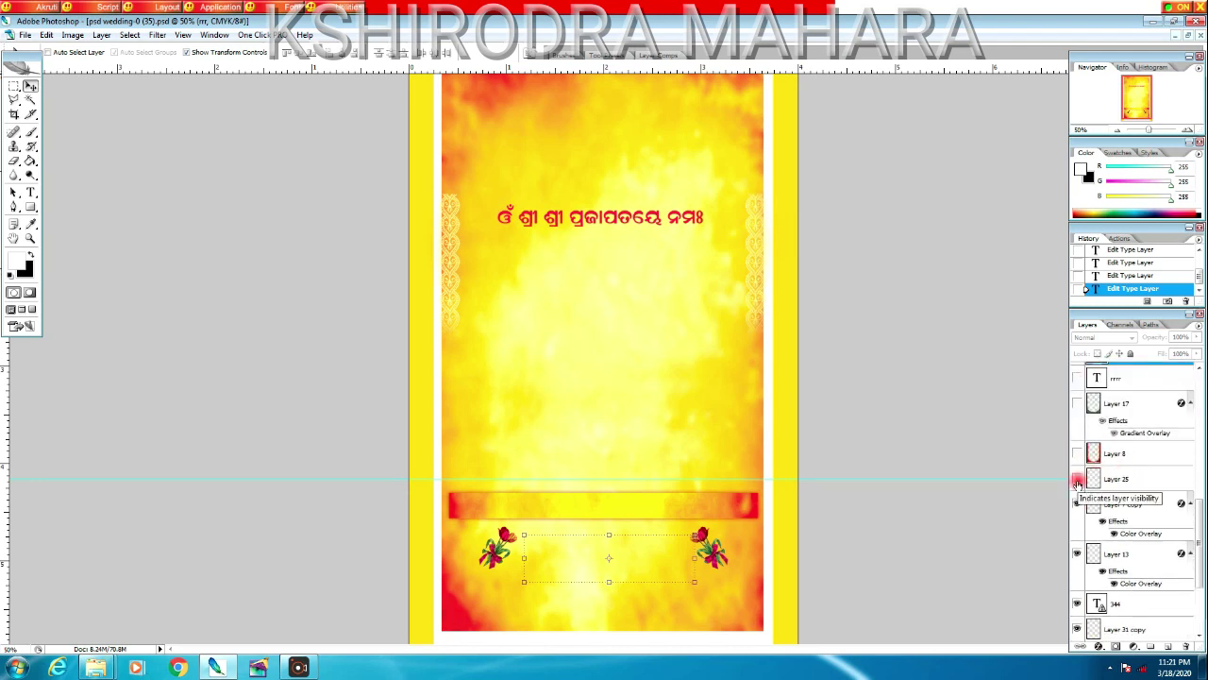
click(1077, 482)
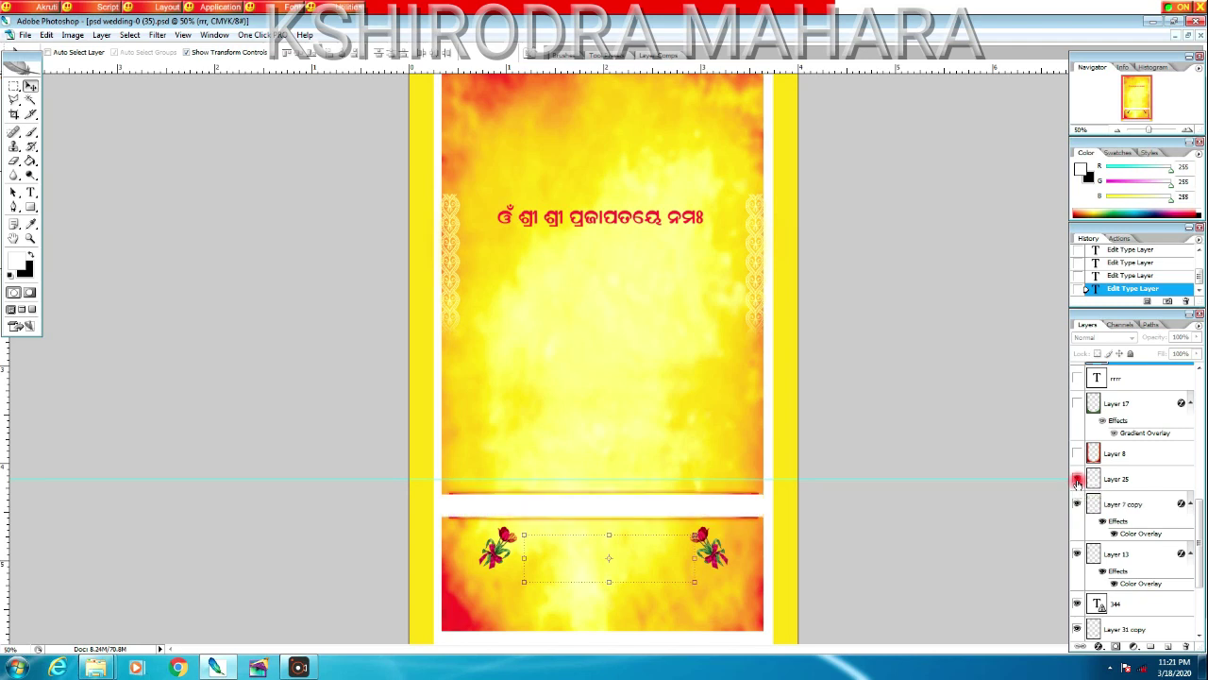
drag(1077, 481, 1078, 457)
scroll(1078, 457, up, 1)
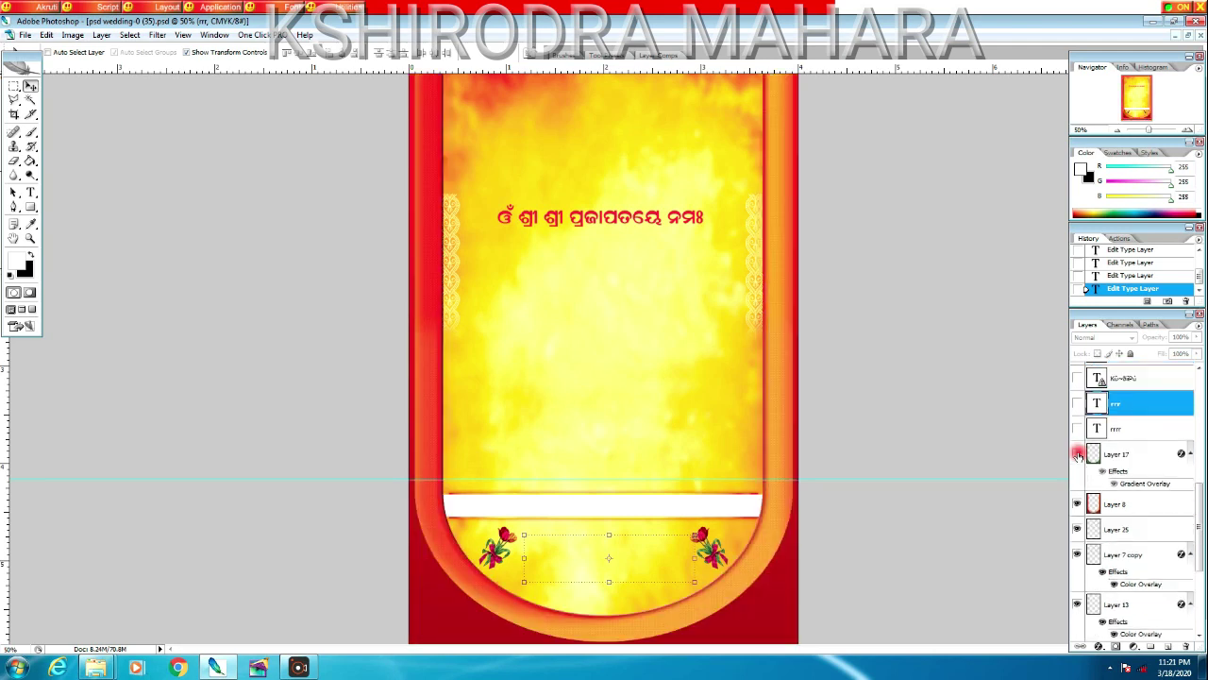
click(1077, 454)
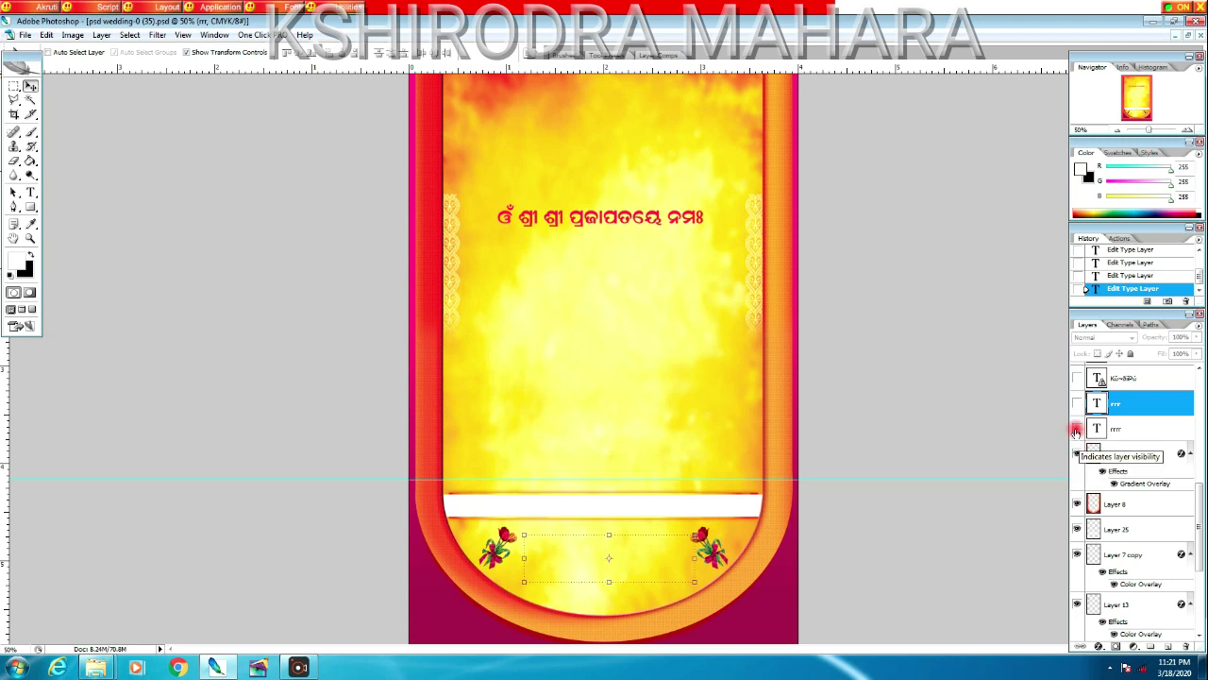
- Show the text layers rrrr, rrr and r, plus the programme heading text layer directly above rrr
click(1076, 430)
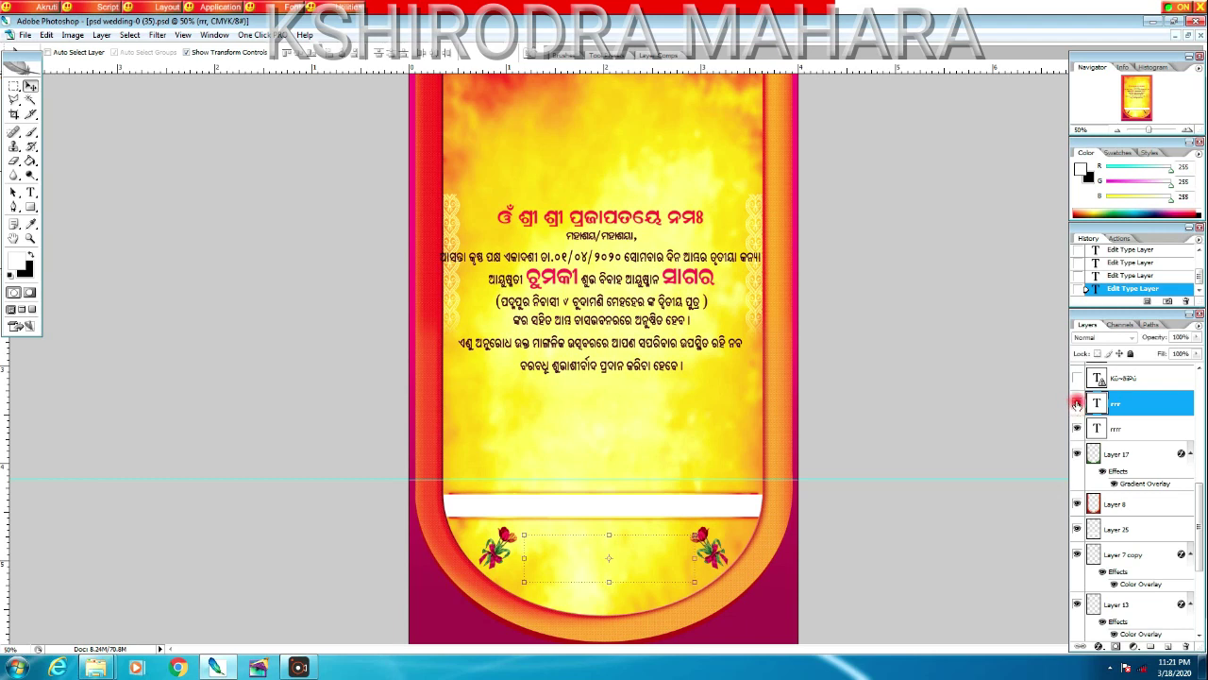
click(1076, 404)
click(1077, 379)
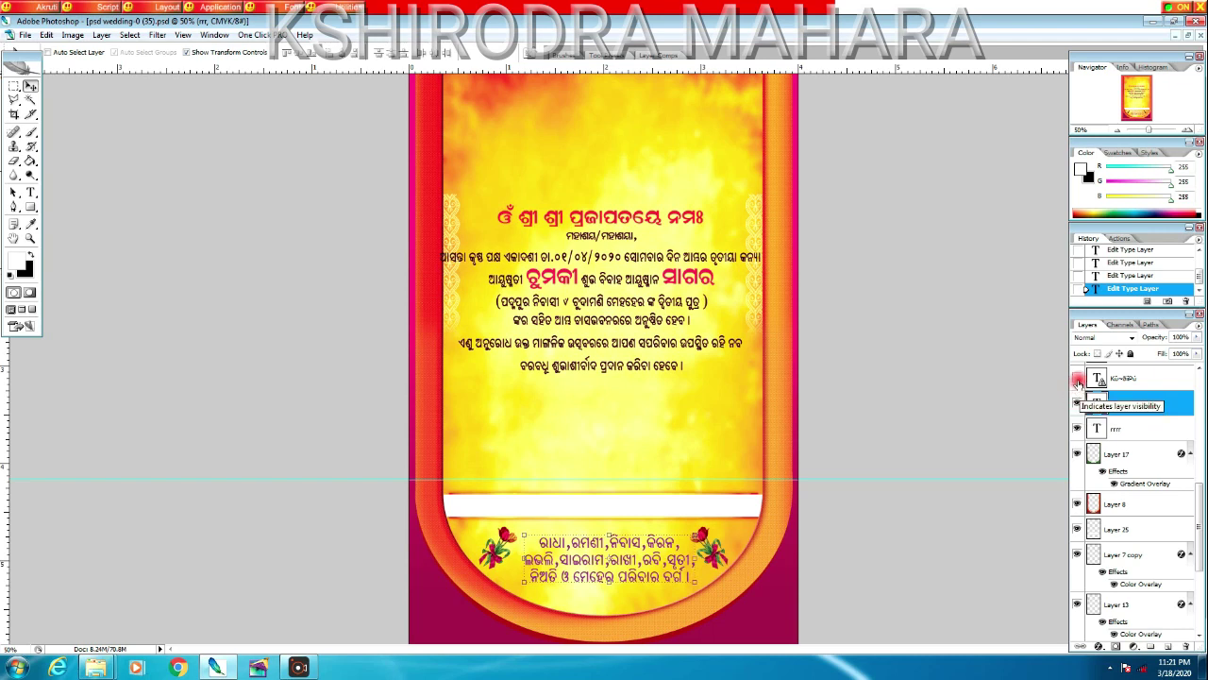
click(1076, 379)
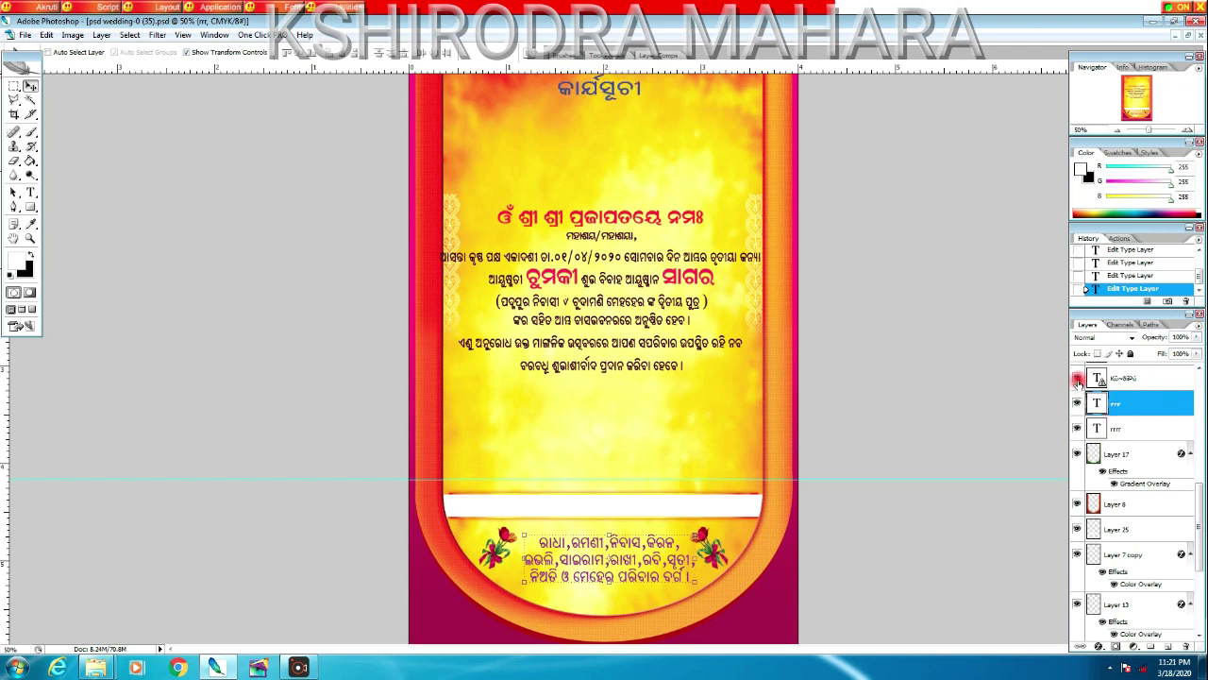
scroll(1078, 382, up, 3)
click(1076, 430)
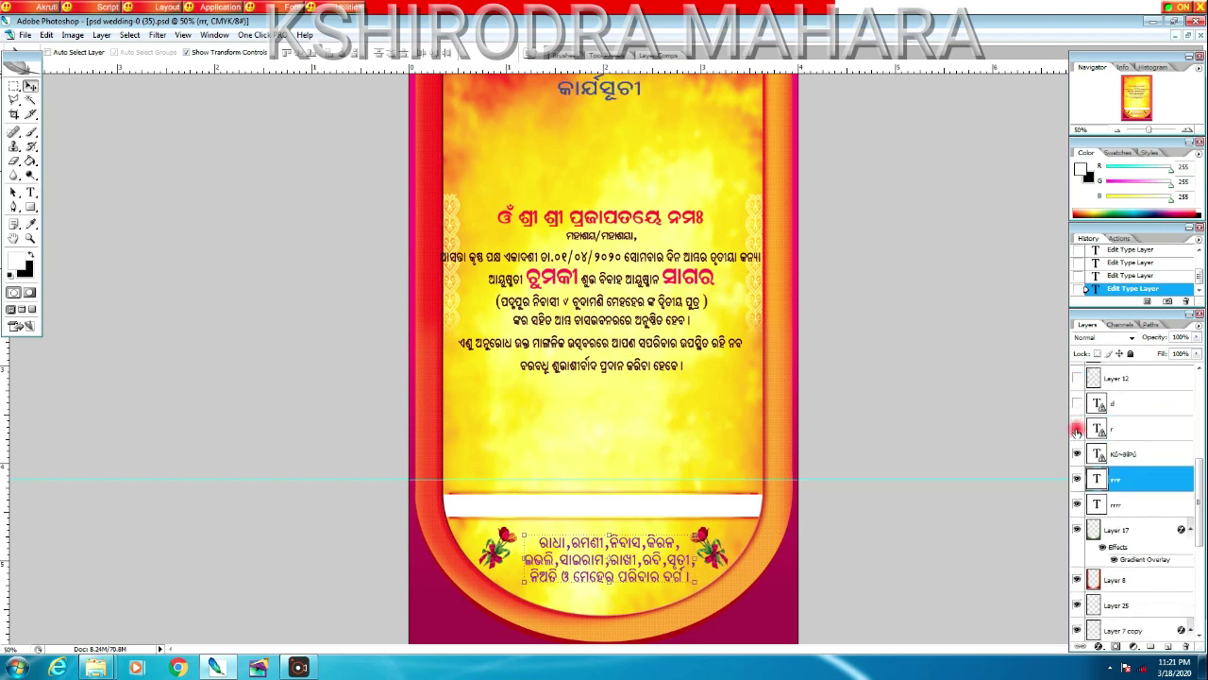
click(1076, 430)
- Show the schedule text layer d and the arch-and-bell ornaments on Layer 12 and Layer 12 copy
scroll(1076, 431, up, 2)
click(1078, 454)
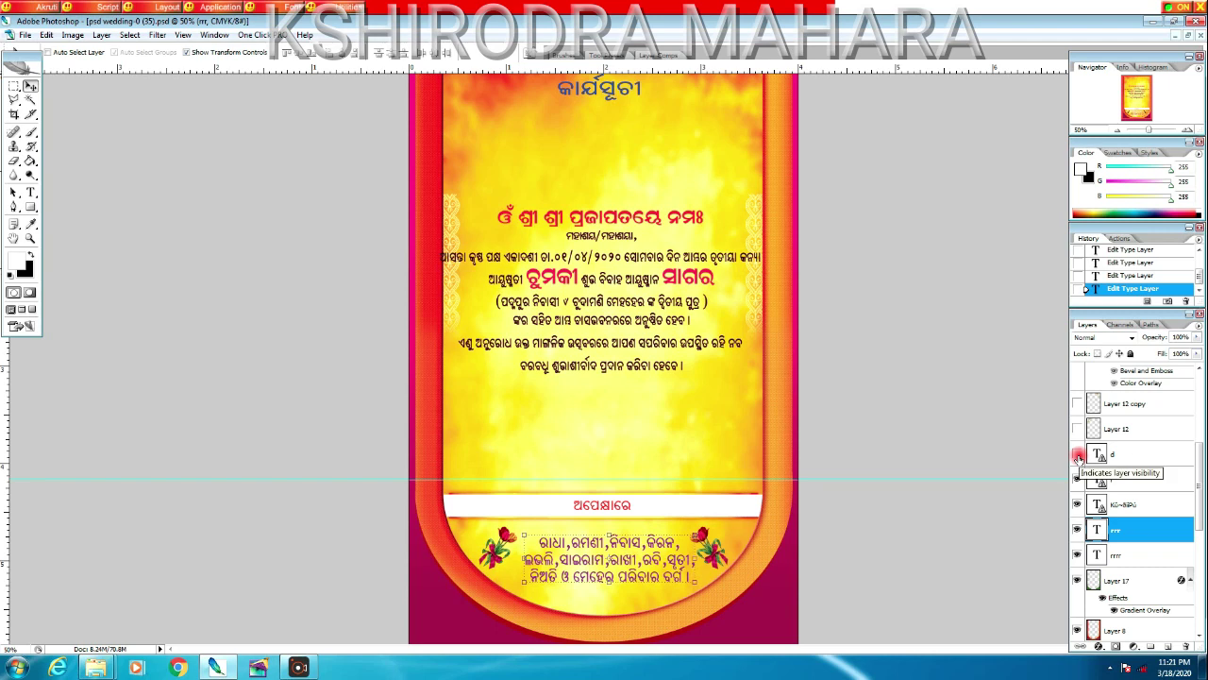
click(1078, 455)
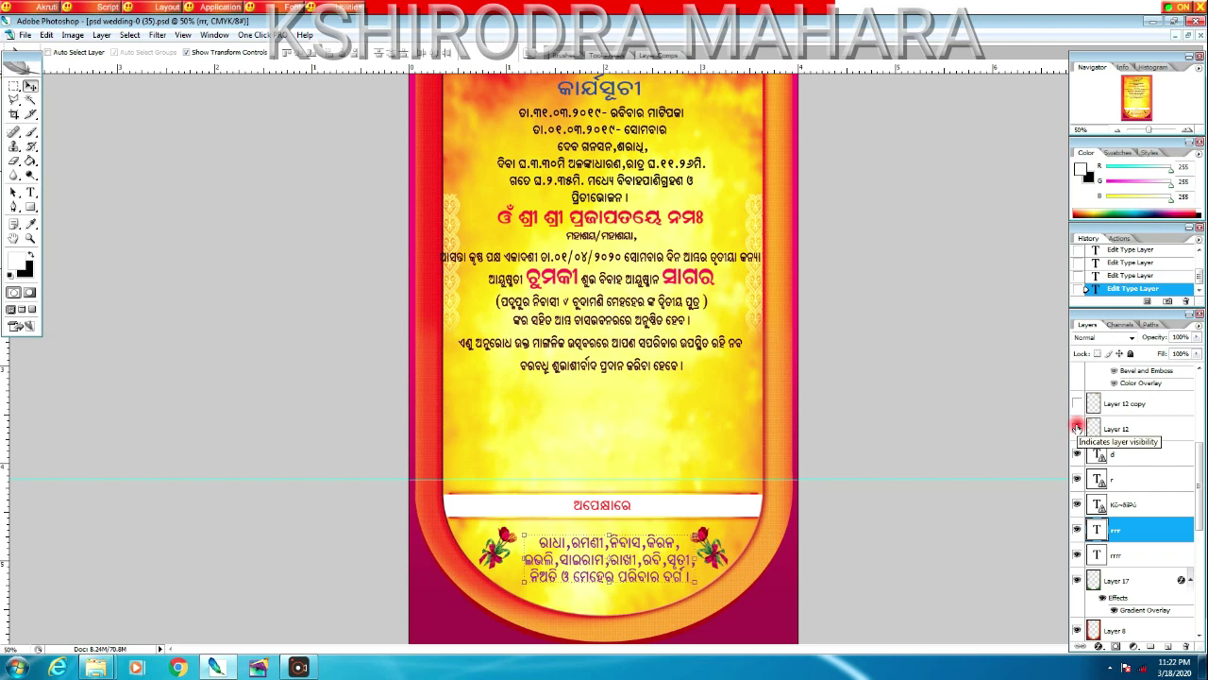
click(1076, 428)
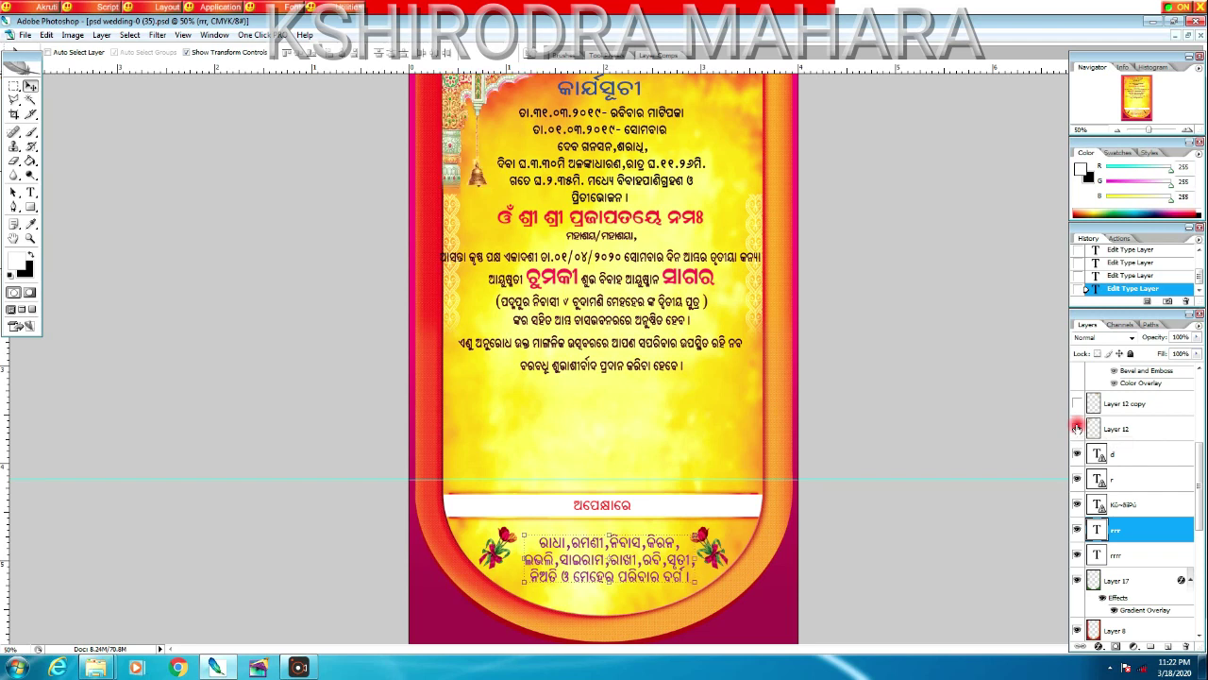
click(1078, 404)
click(1078, 404)
- Show the patterned border layer above Layer 12 copy and the pot ornaments on Layer 16 and Layer 16 copy
scroll(1078, 404, up, 2)
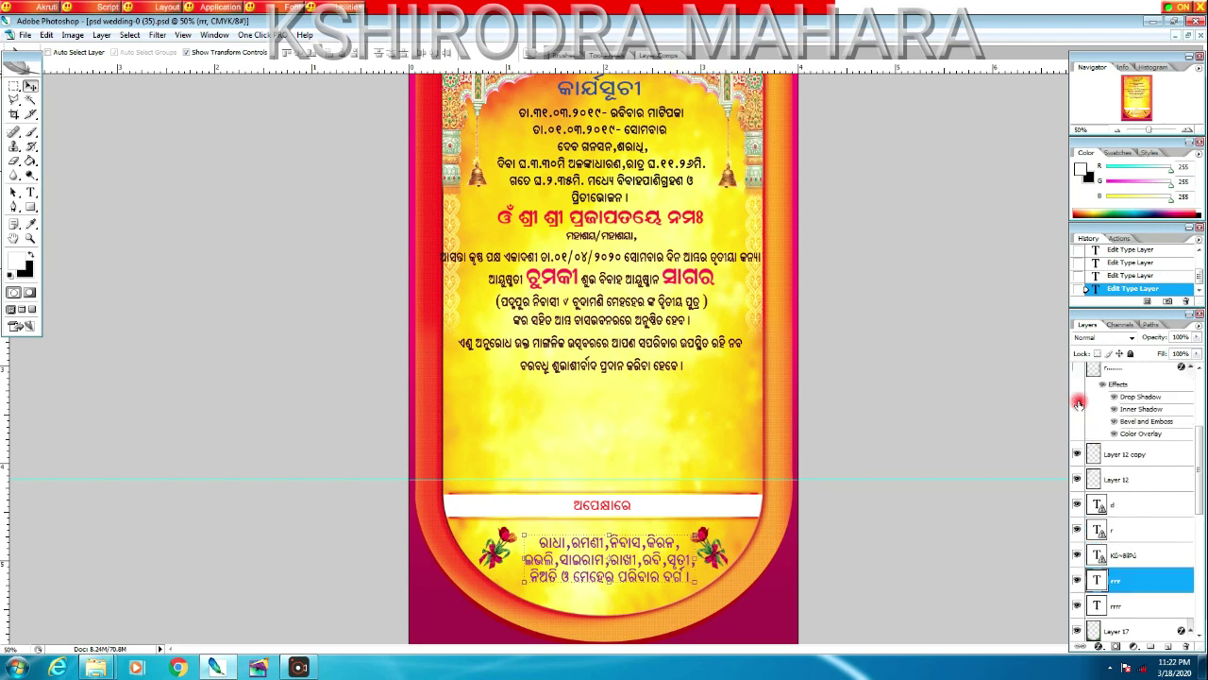
scroll(1086, 412, up, 1)
scroll(1087, 412, up, 1)
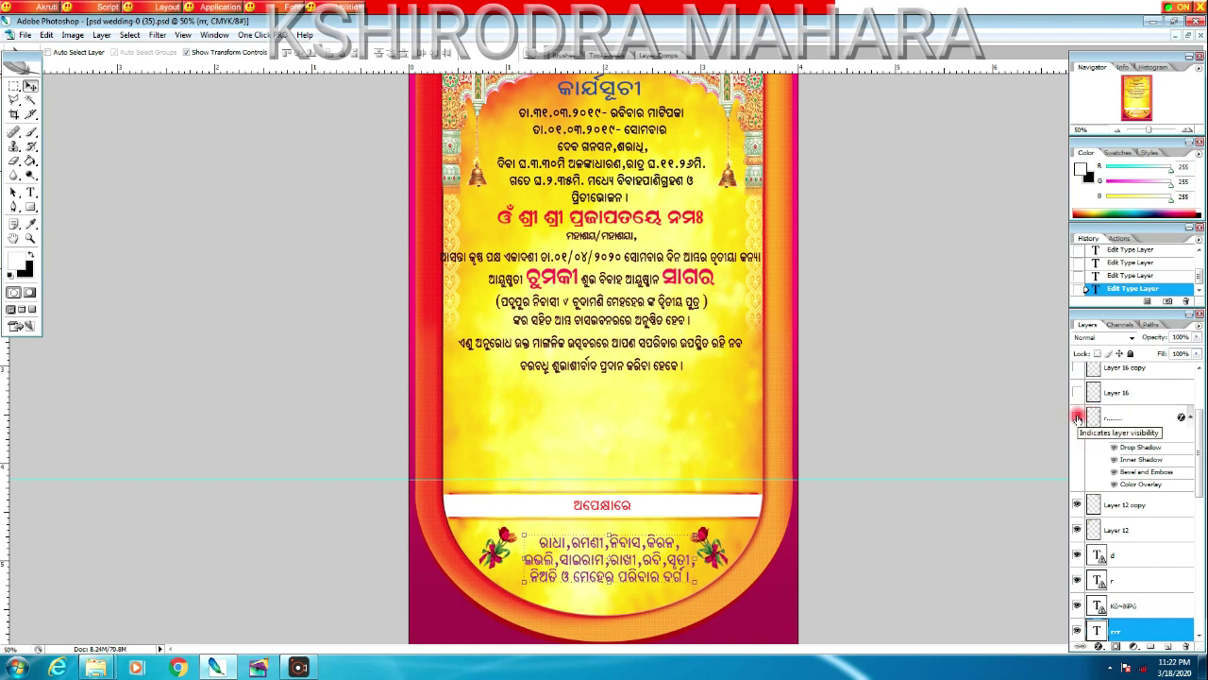
click(1078, 418)
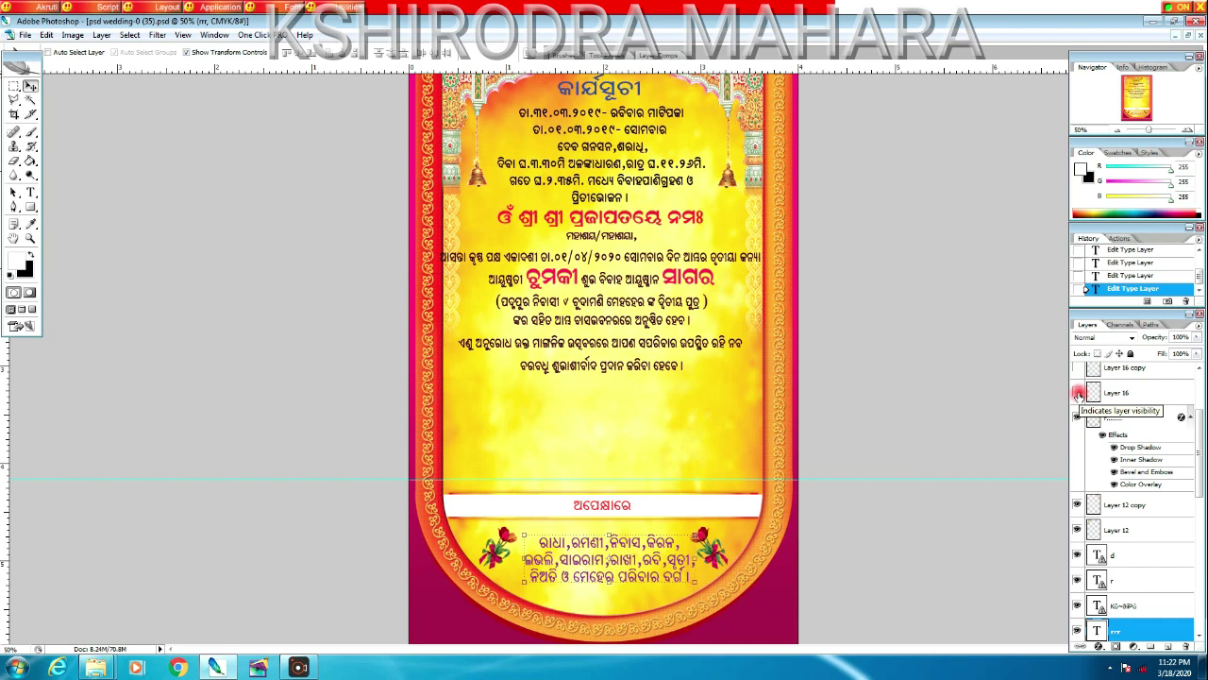
click(1078, 393)
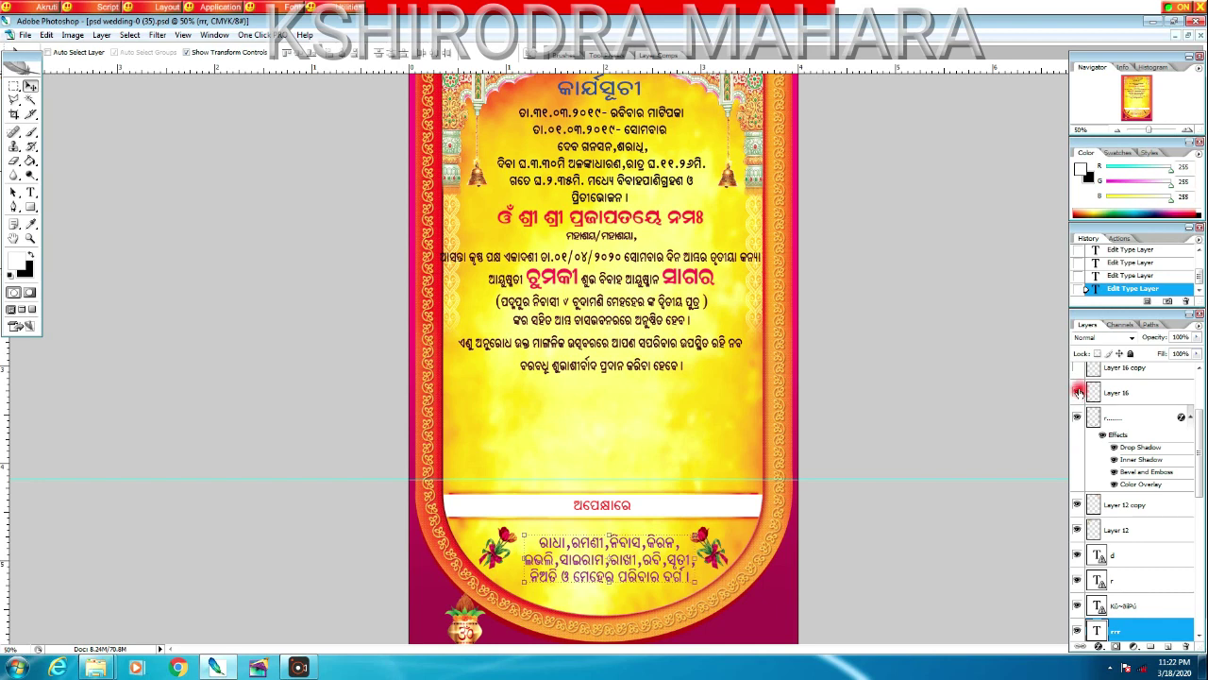
scroll(1078, 394, up, 1)
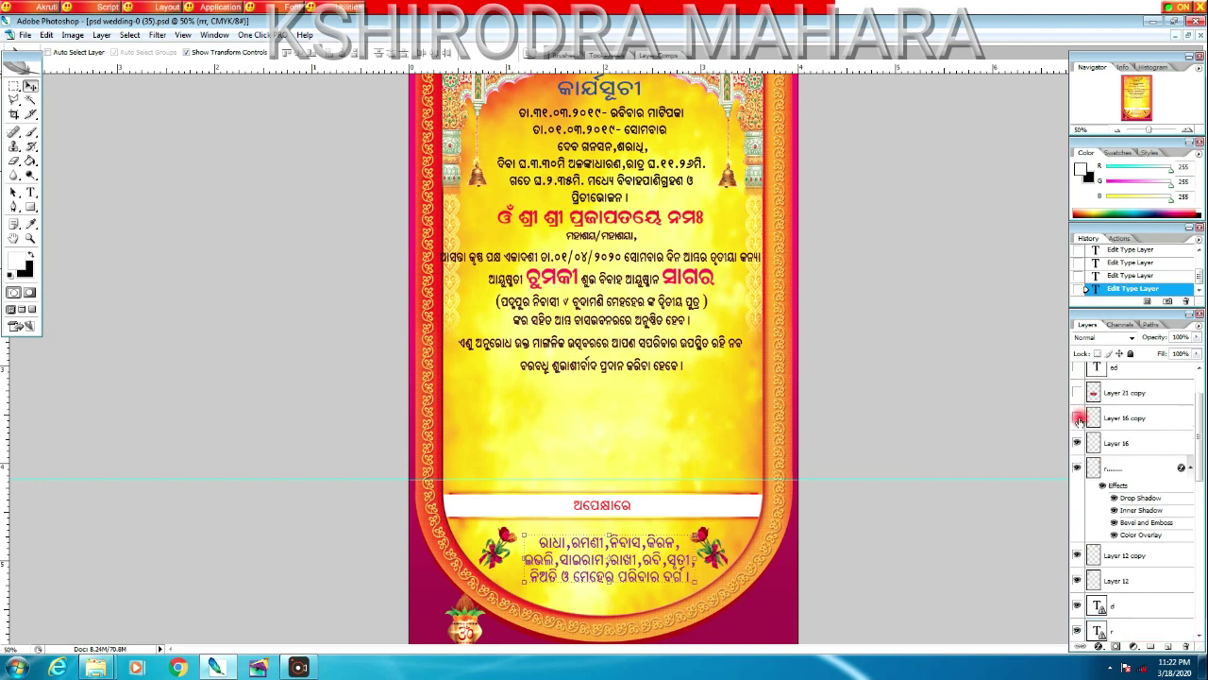
click(1078, 419)
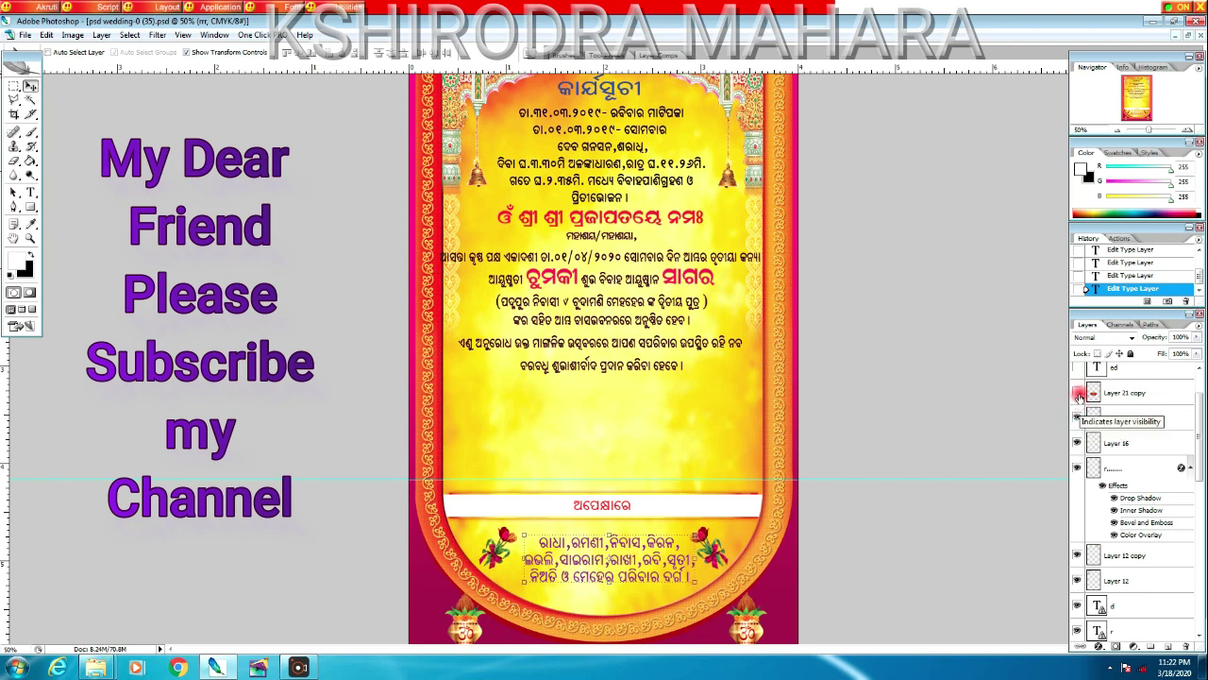
- Show the red badge on Layer 21 copy, its text layer ed, and the flower layers Layer 44 copy 2 and Layer 44 copy
click(1078, 394)
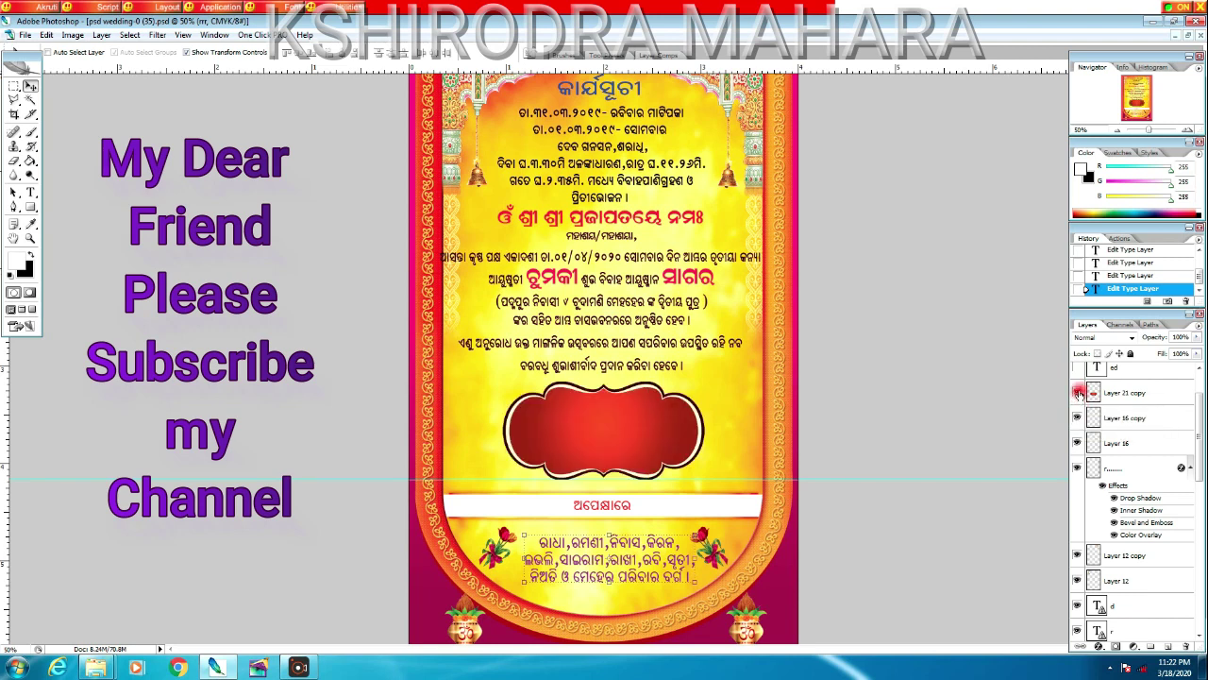
click(1079, 367)
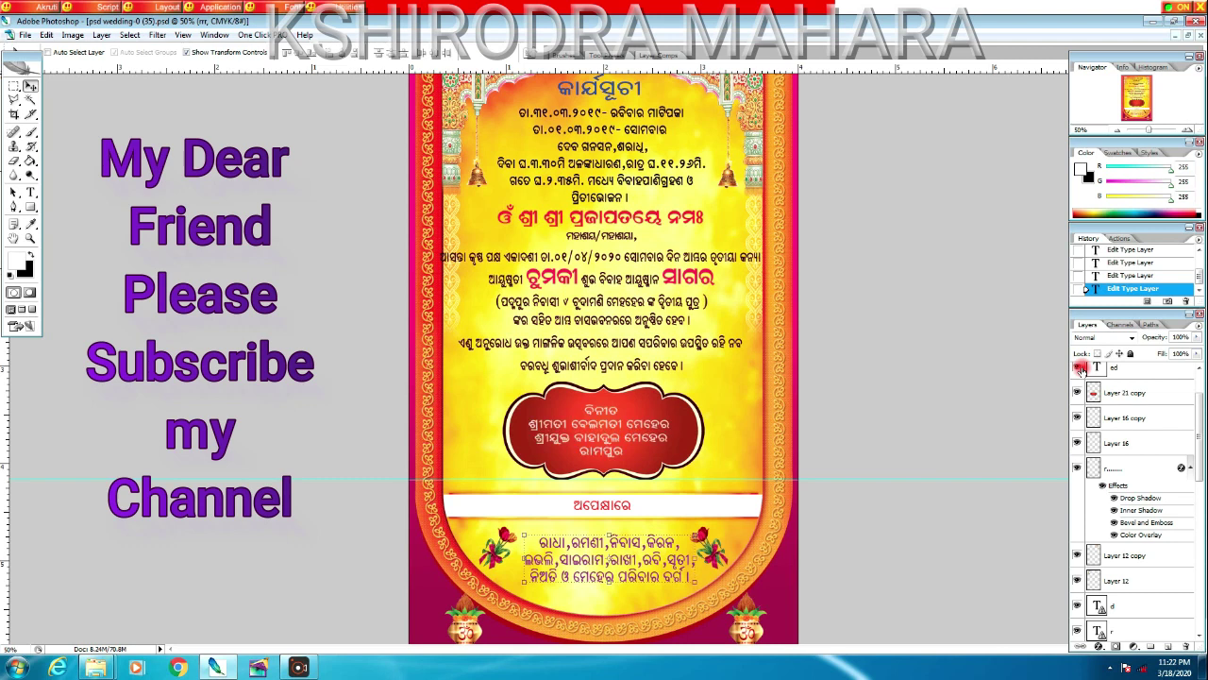
scroll(1081, 386, up, 2)
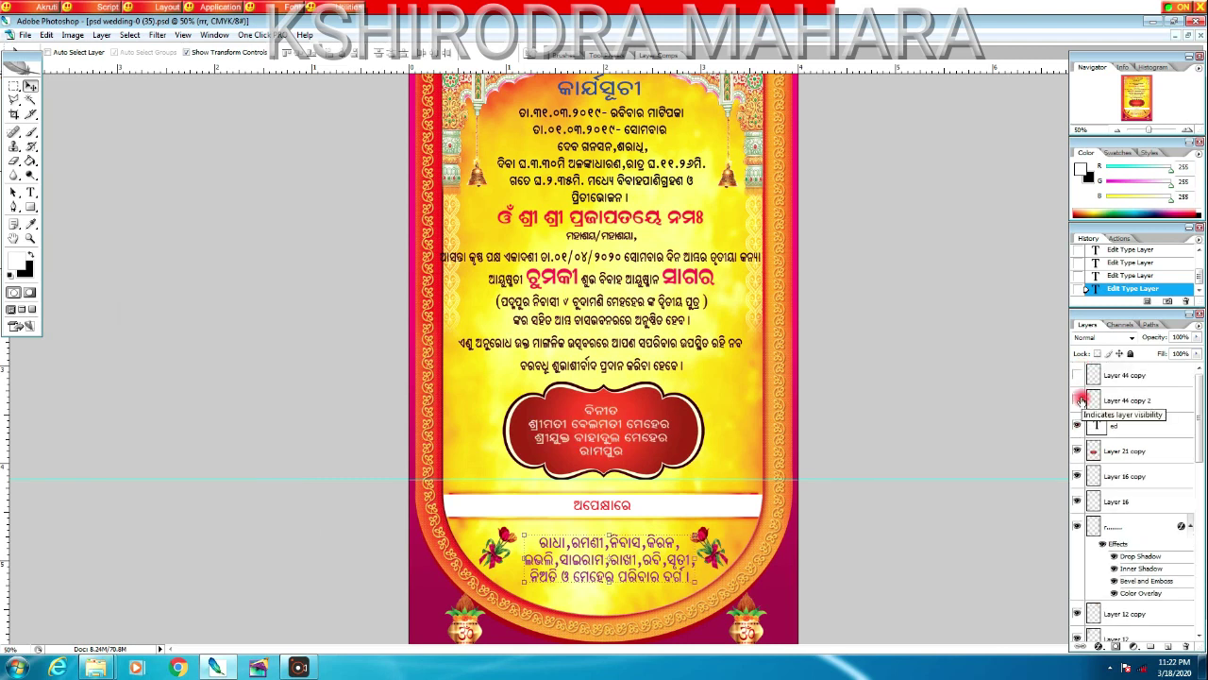
click(1082, 400)
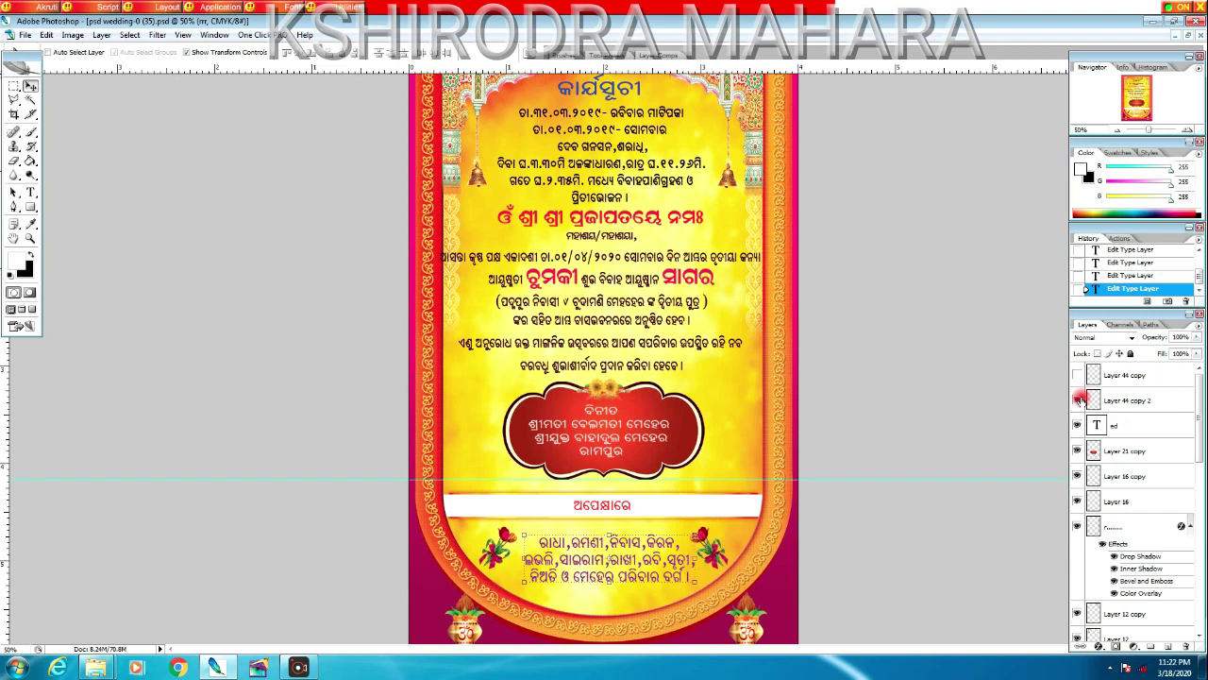
click(1078, 375)
click(1078, 377)
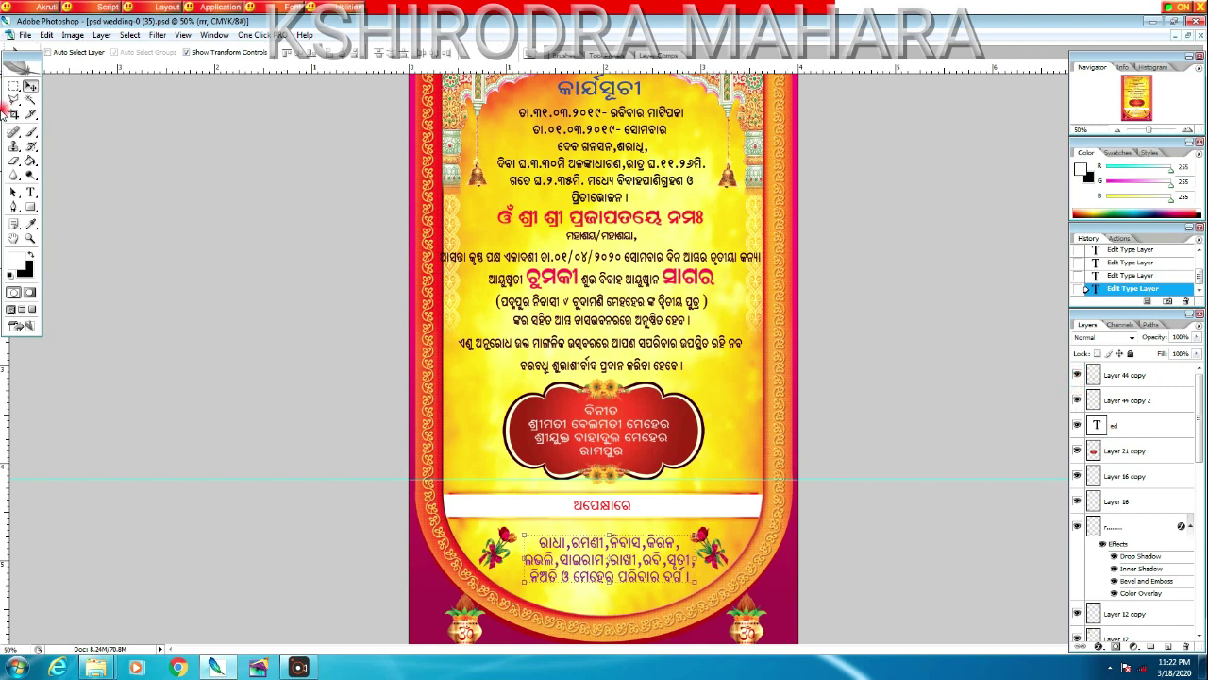
- Open the ଅପେକ୍ଷାରେ text on the white band for editing, accept its layout update and leave the wording as is
click(30, 192)
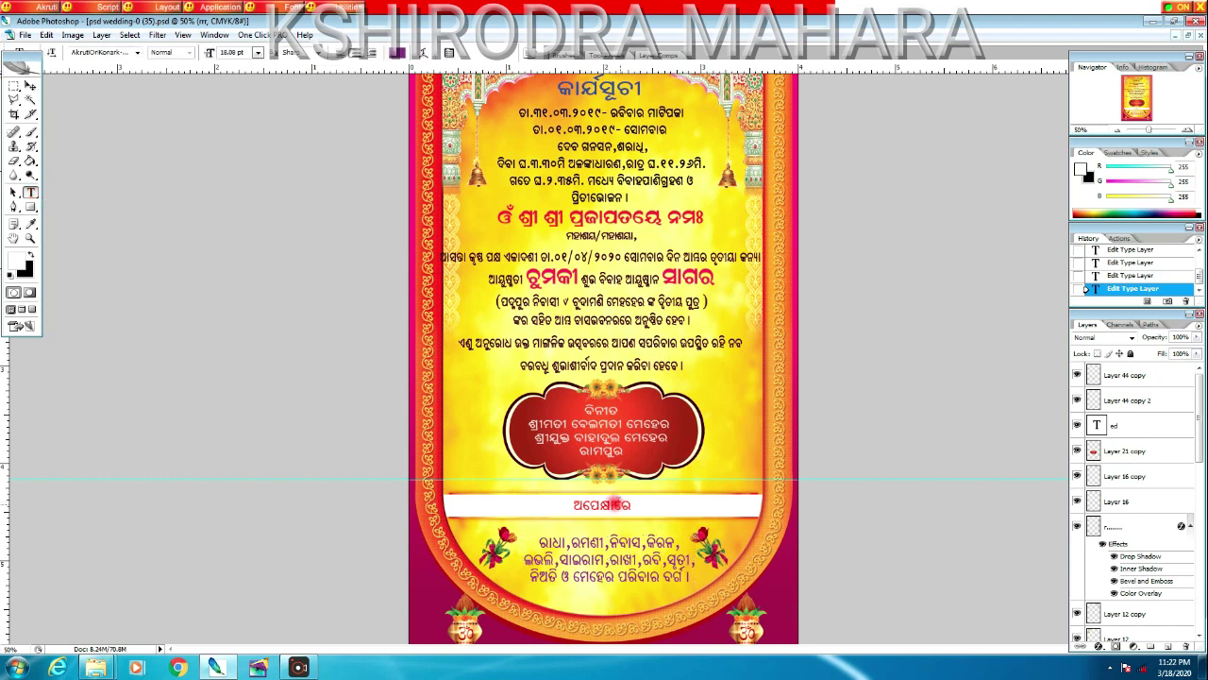
click(602, 505)
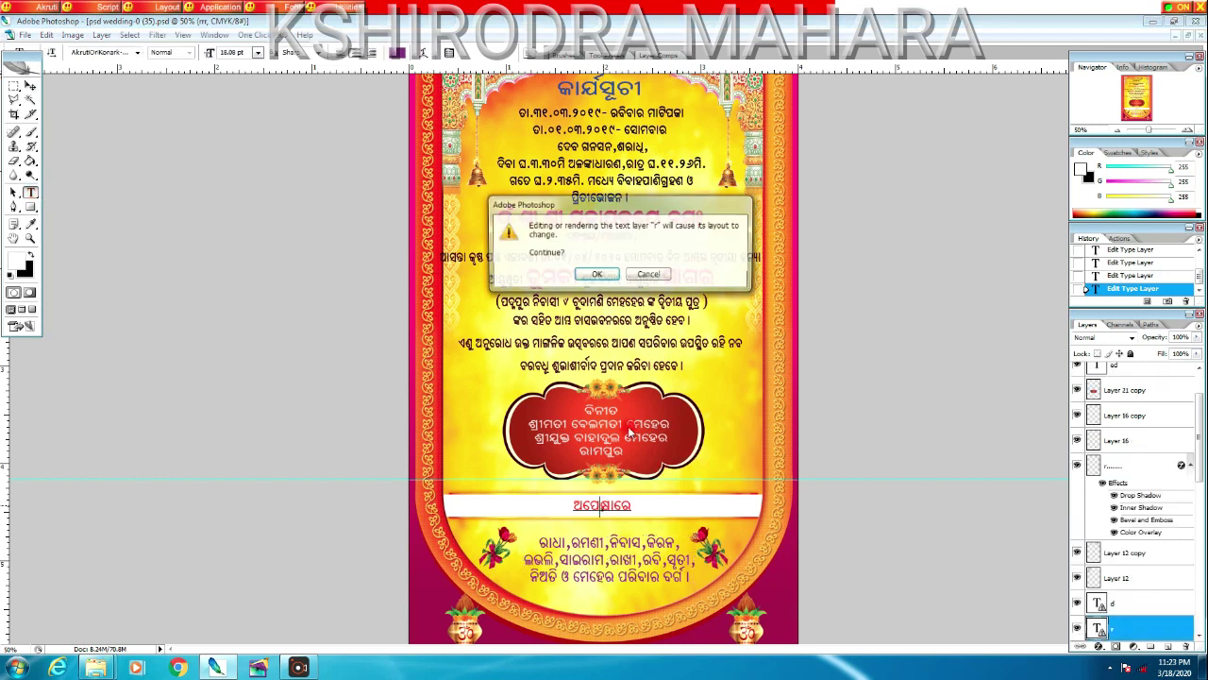
click(596, 274)
click(30, 86)
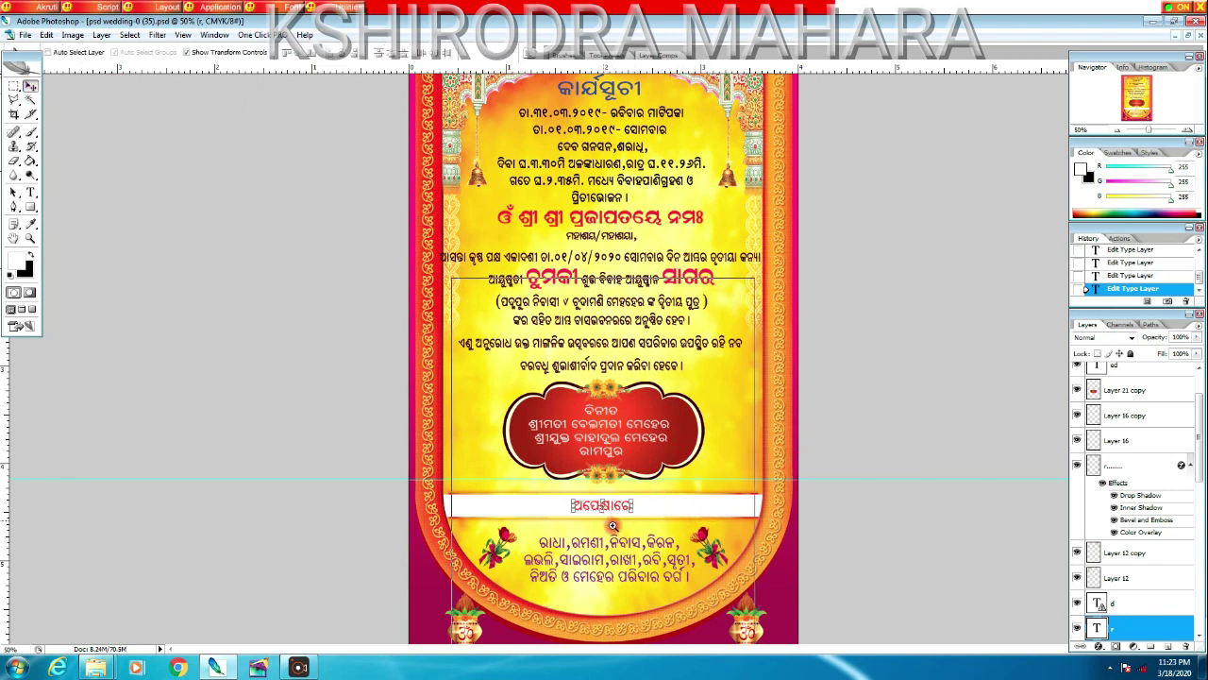
- Scale the ଅପେକ୍ଷାରେ text to about 138% width and 148% height, centred on the white band
key(ctrl+plus)
key(ctrl+plus)
key(ctrl+plus)
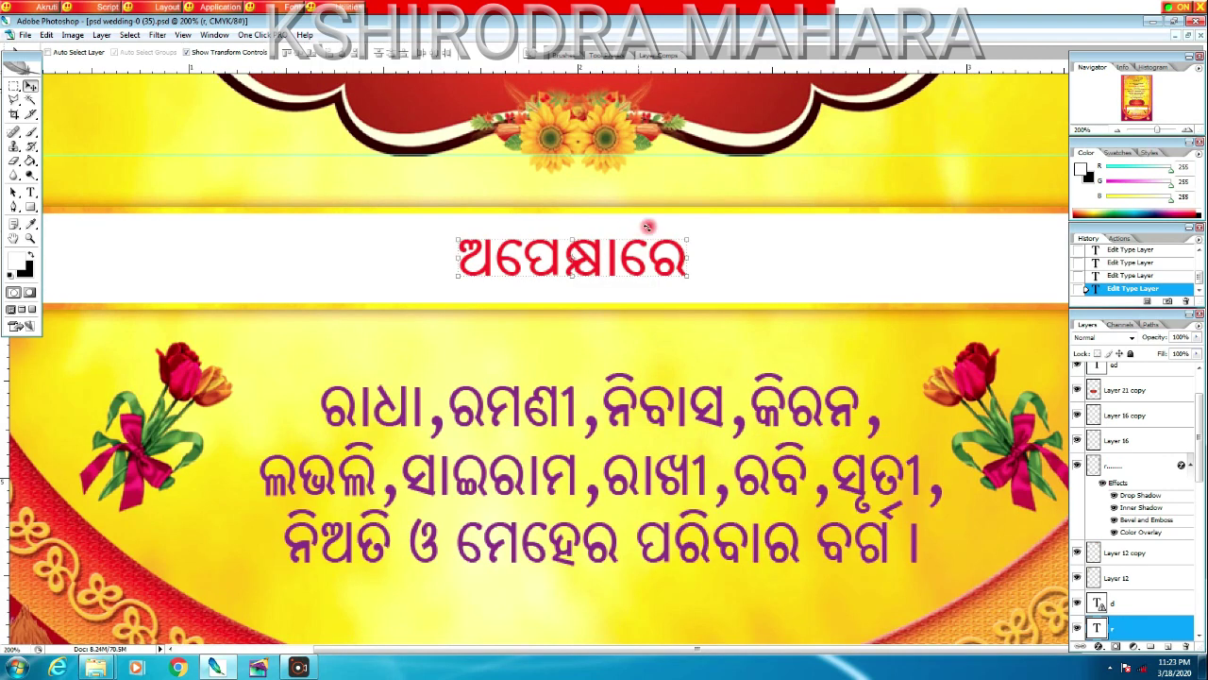
drag(689, 239, 722, 195)
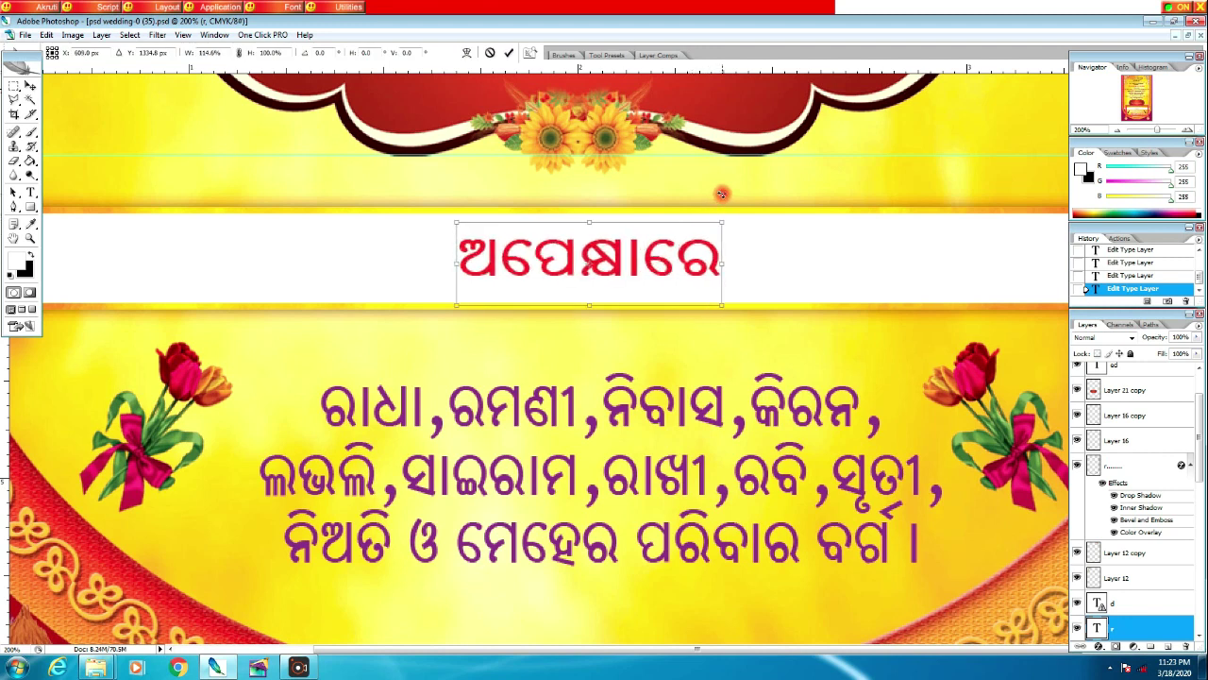
drag(595, 222, 601, 194)
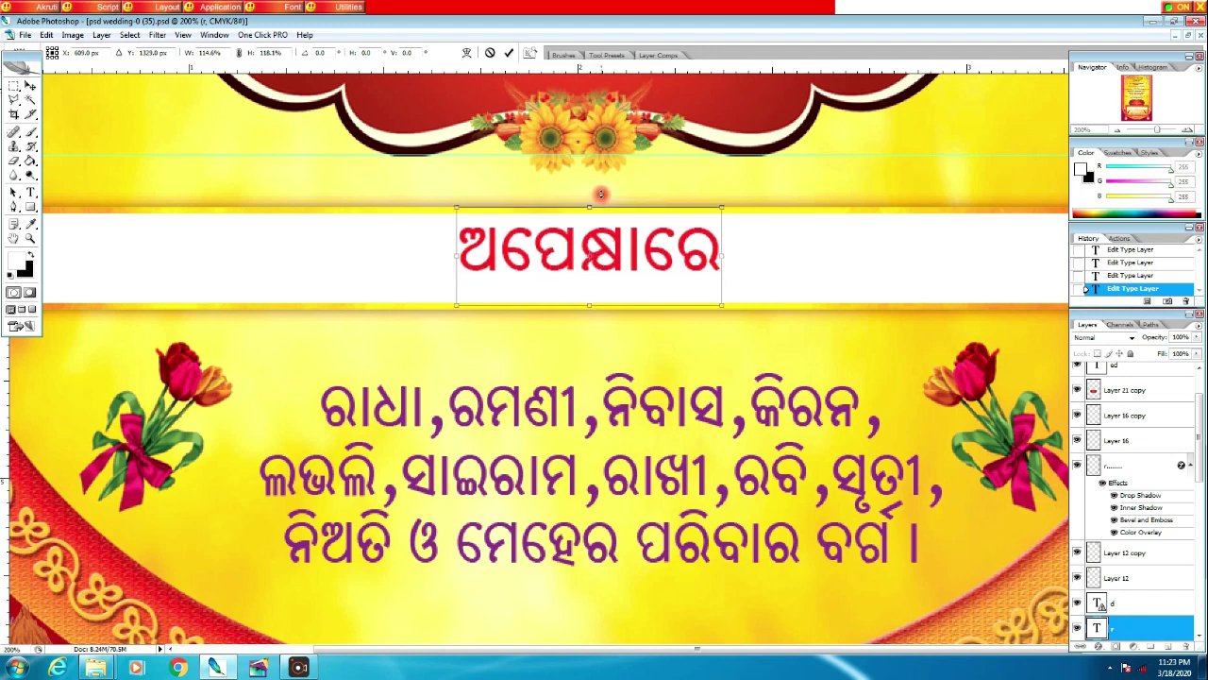
drag(593, 250, 582, 263)
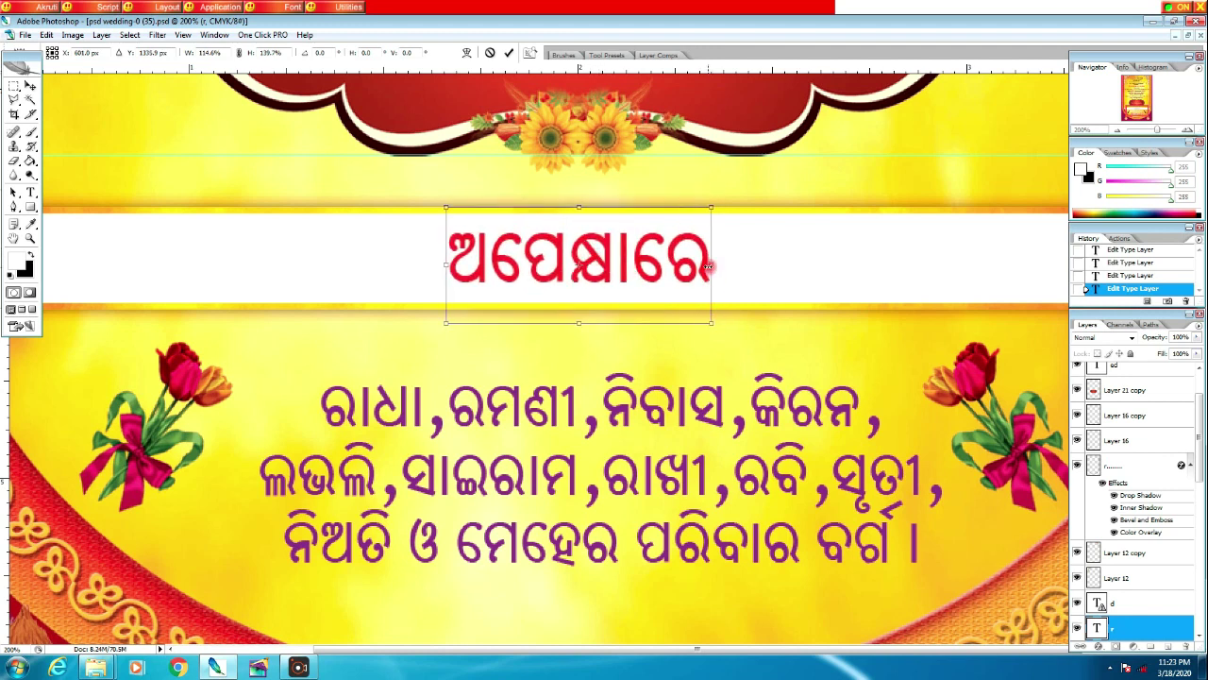
drag(715, 264, 762, 262)
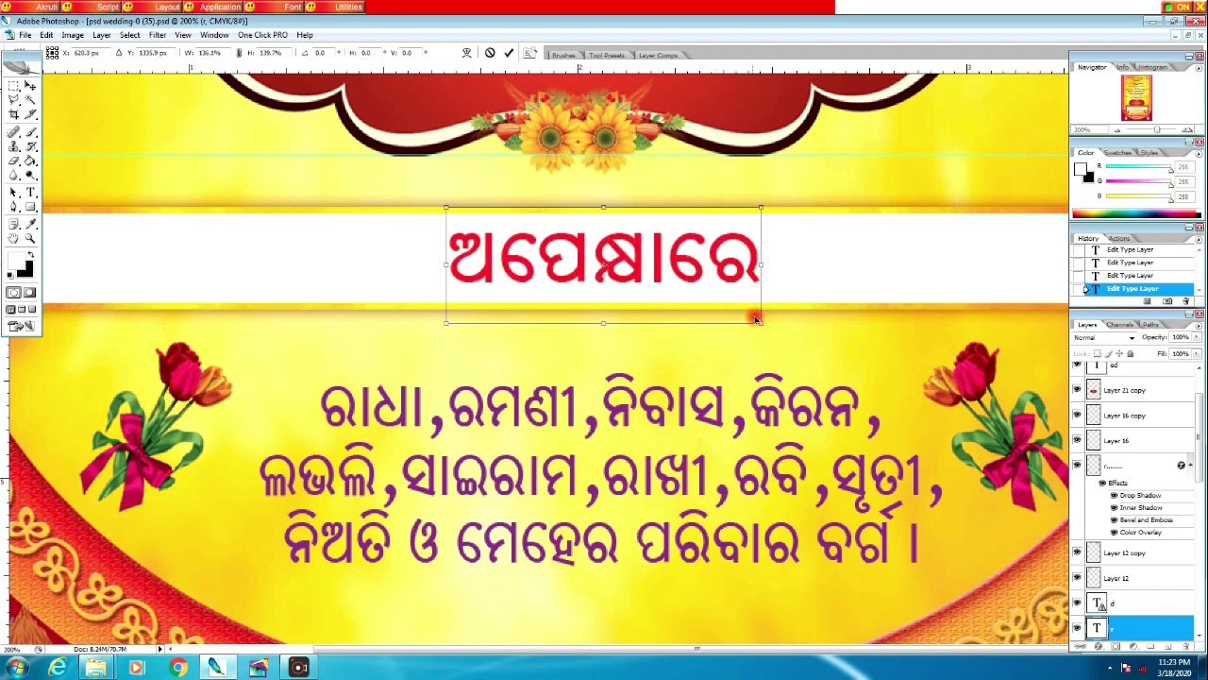
drag(762, 325, 767, 331)
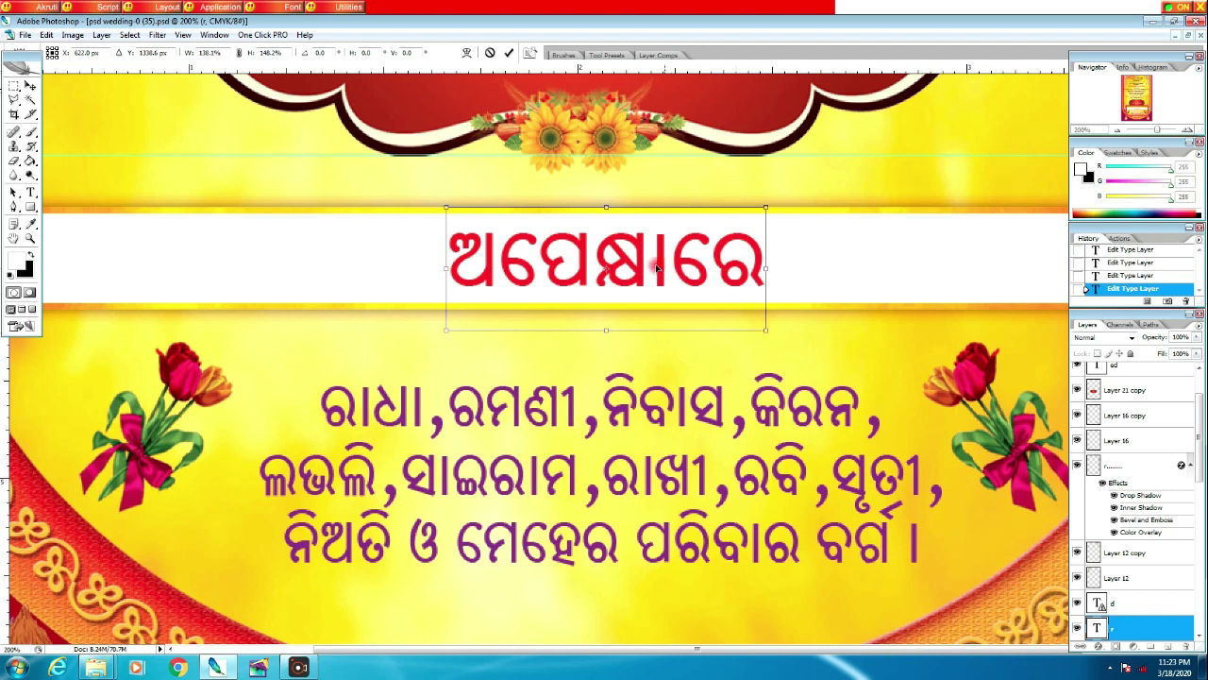
drag(649, 267, 642, 268)
click(509, 53)
- Add a Drop Shadow to the ଅପେକ୍ଷାରେ text with Multiply blending, 75% opacity, 120° angle, 5 px distance and 5 px size
click(127, 35)
mouse_move(101, 35)
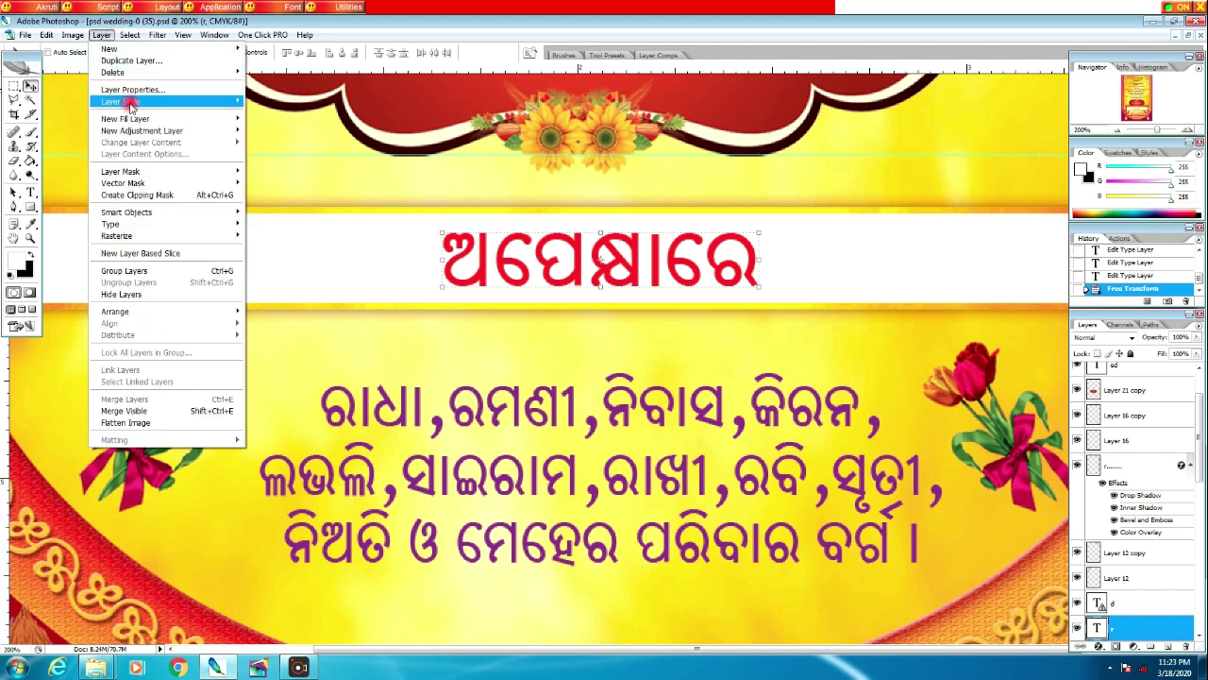
mouse_move(189, 101)
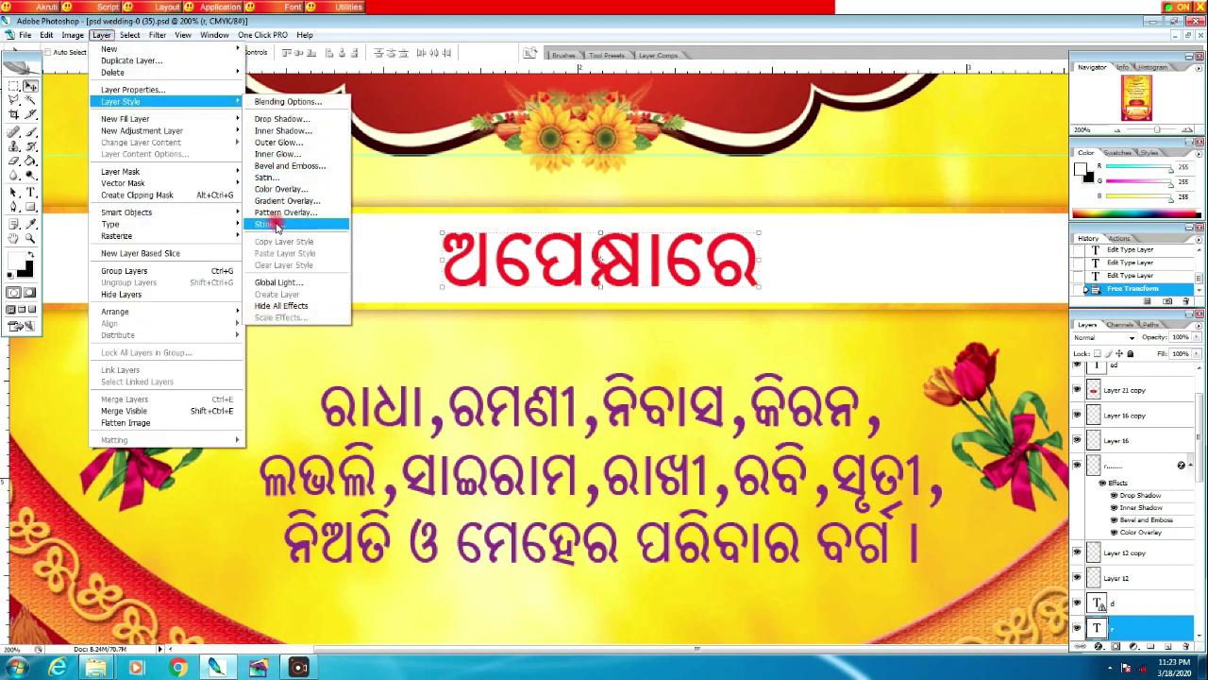
click(283, 119)
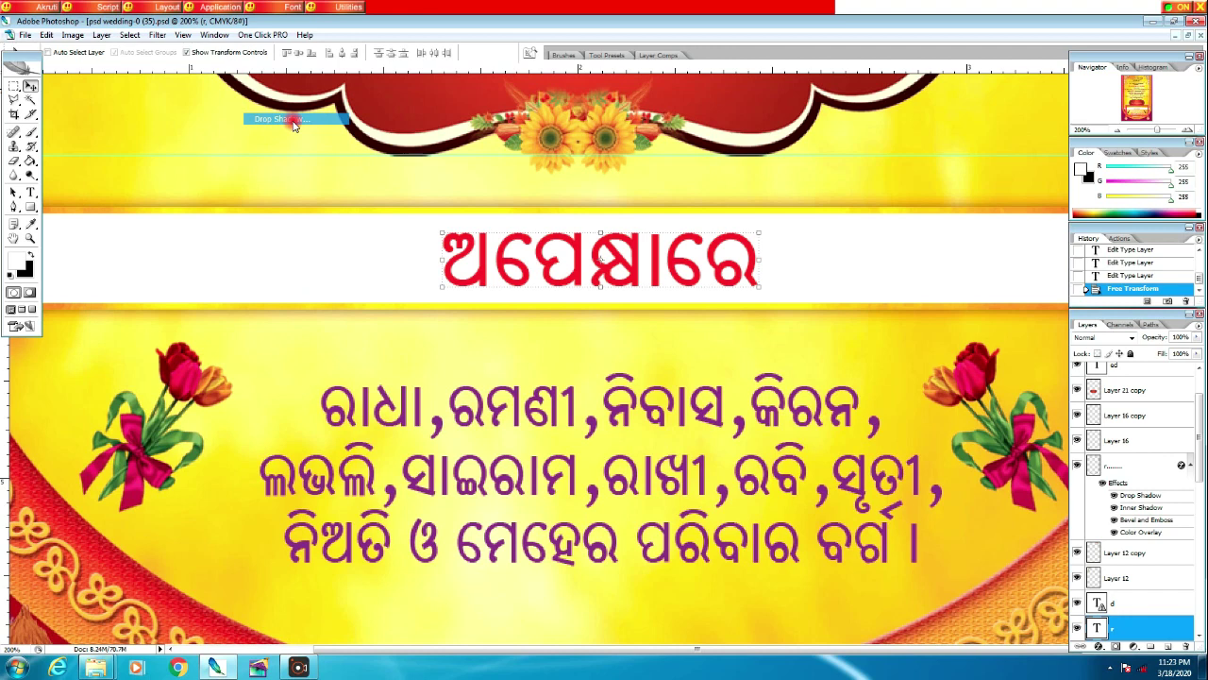
drag(385, 198, 226, 151)
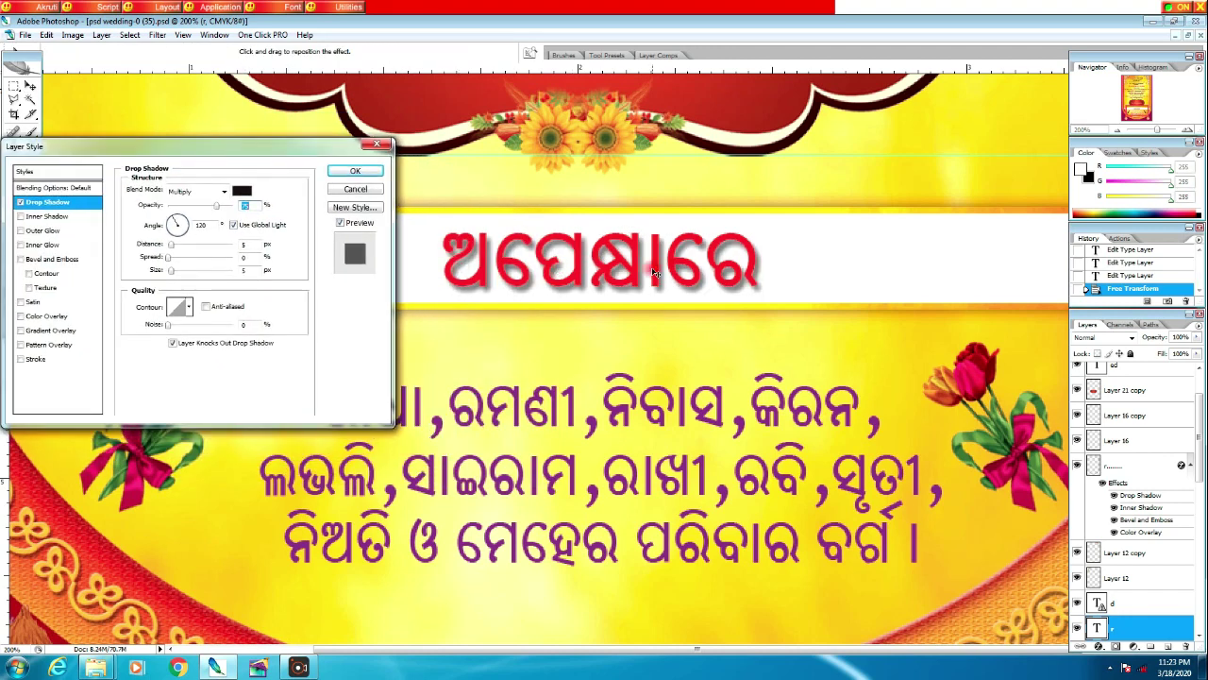
click(355, 170)
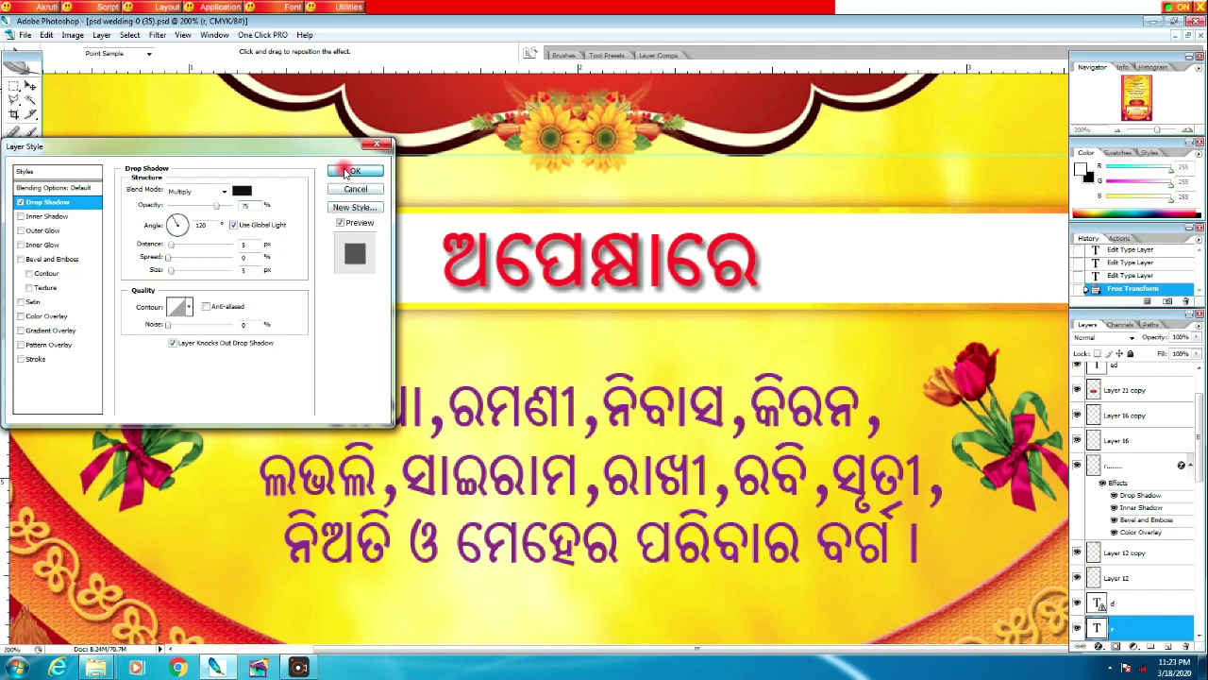
- Add a white 3 px outside Stroke to the ଅପେକ୍ଷାରେ text at 100% opacity
click(101, 34)
mouse_move(178, 101)
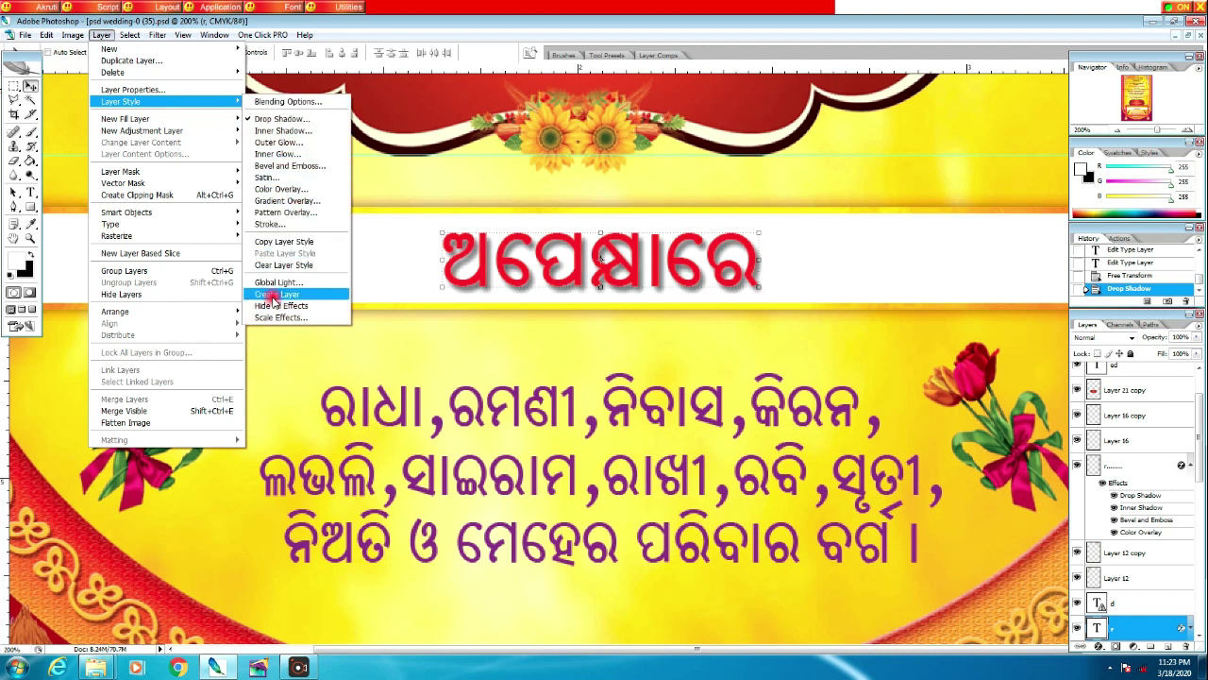
click(270, 223)
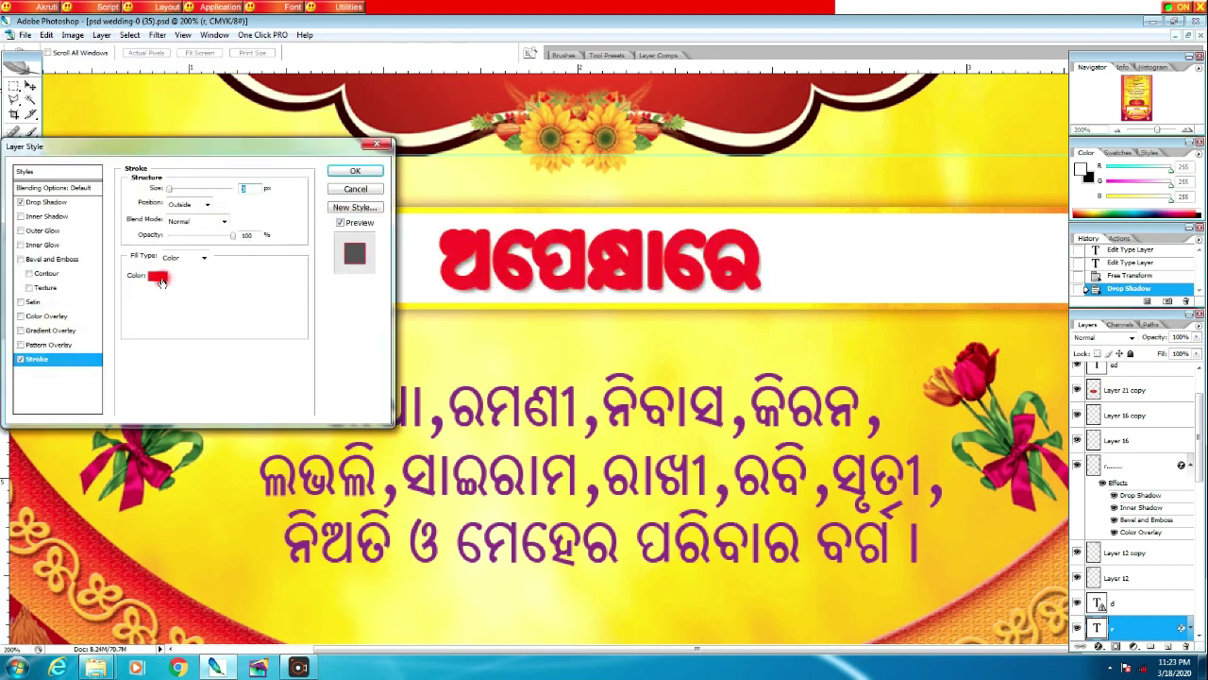
click(156, 276)
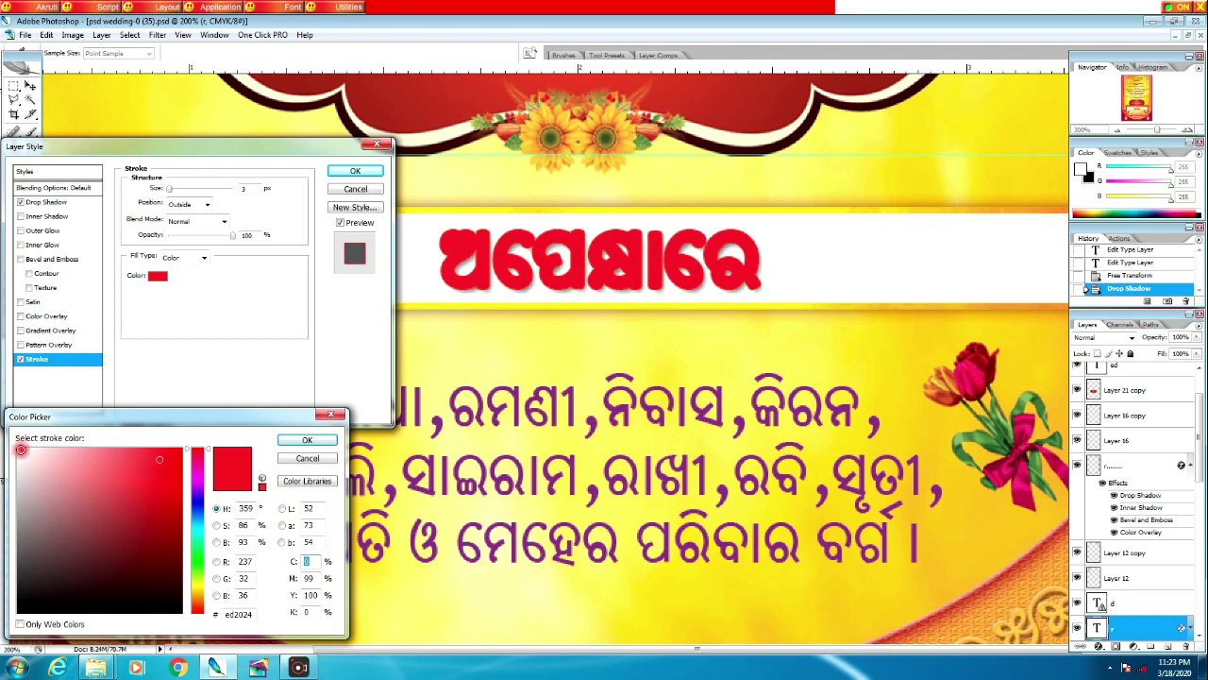
click(19, 449)
click(298, 441)
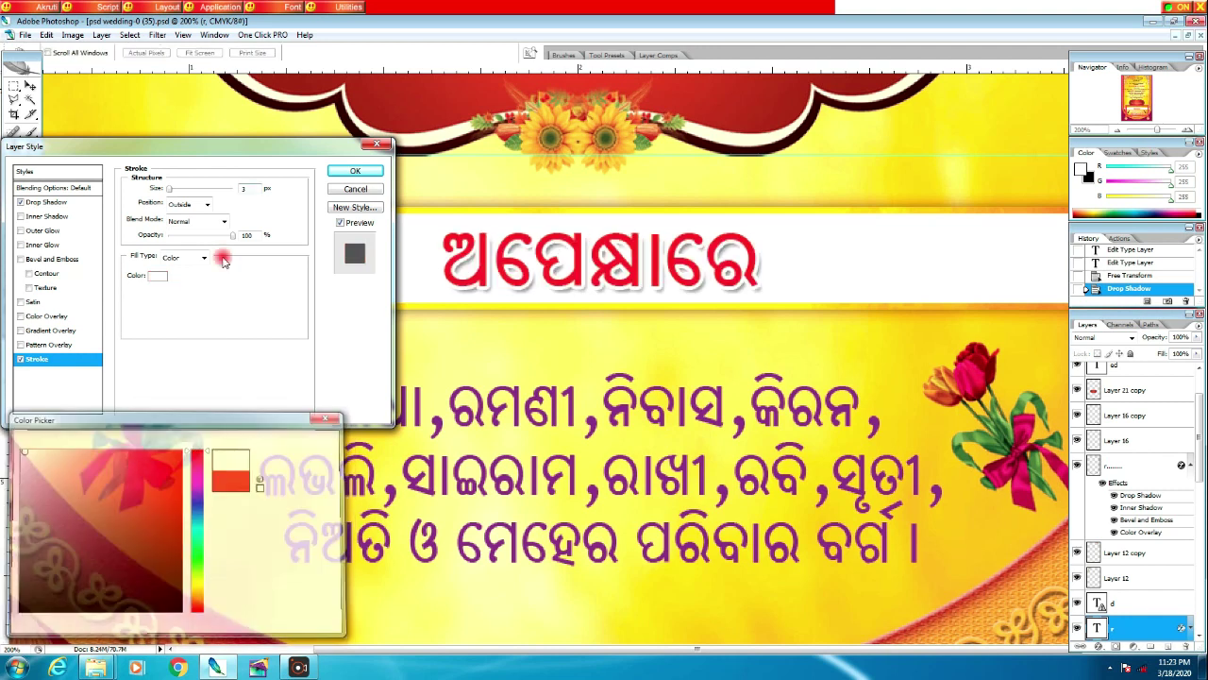
drag(170, 189, 180, 189)
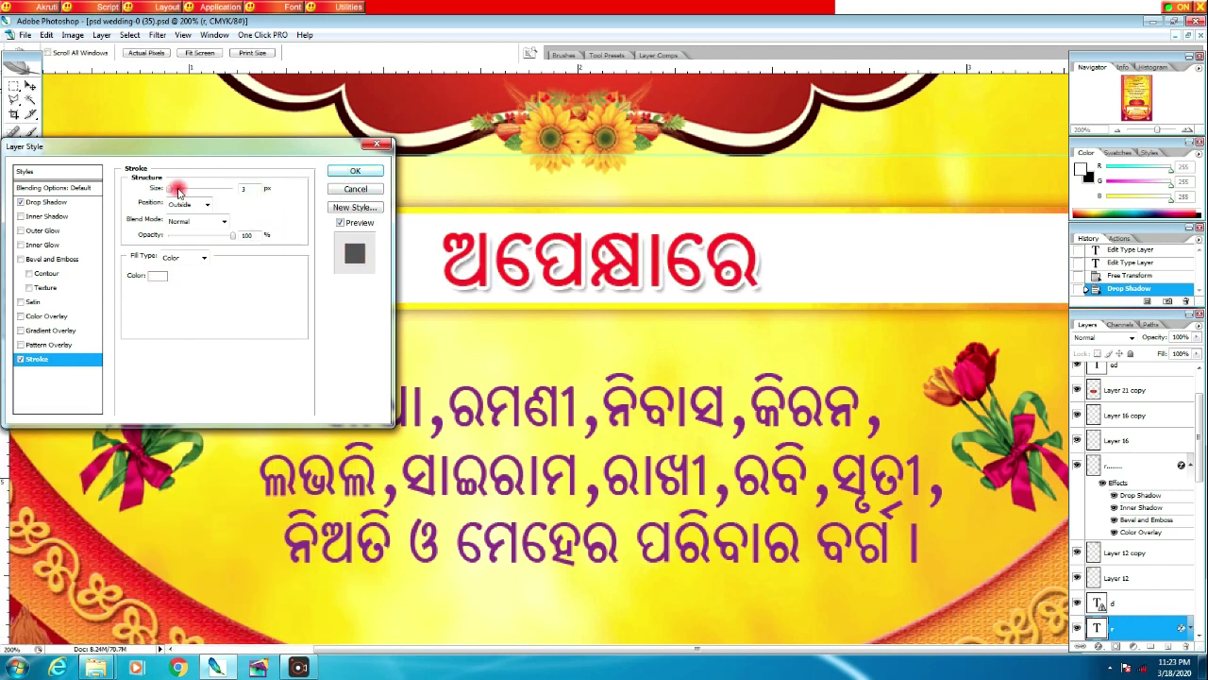
click(355, 170)
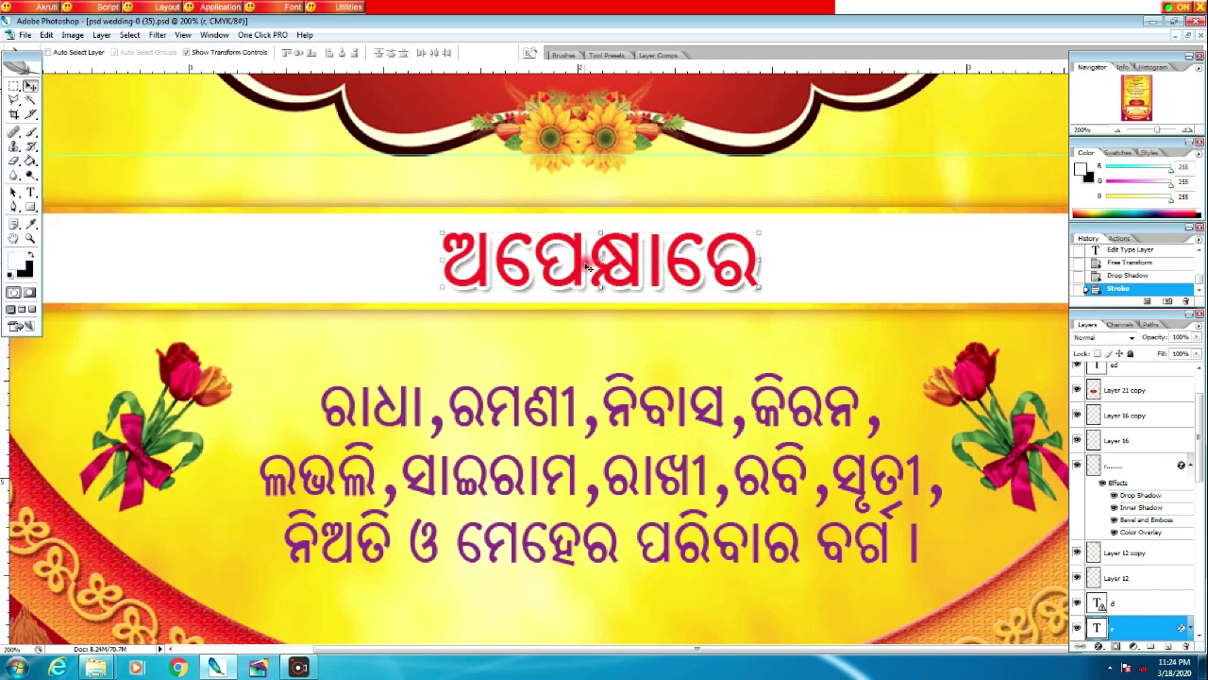
- Insert the letter ର after the bride's name in the invitation paragraph on text layer rrrr
key(ctrl+minus)
key(ctrl+minus)
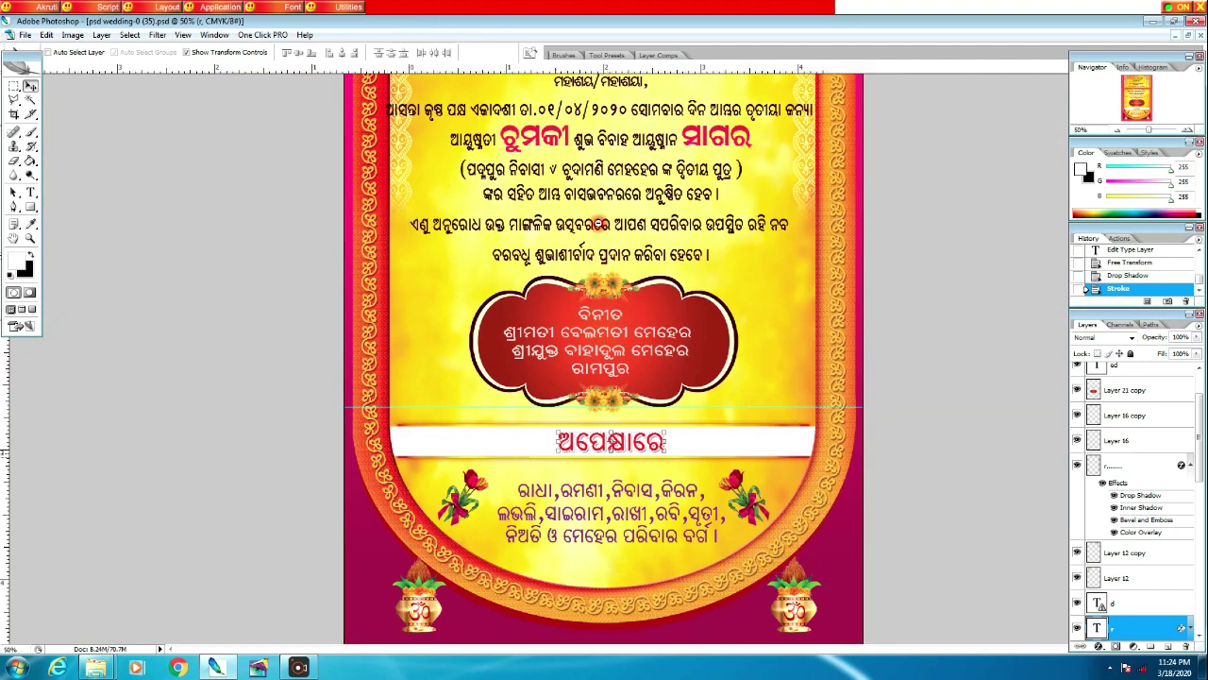
key(ctrl+minus)
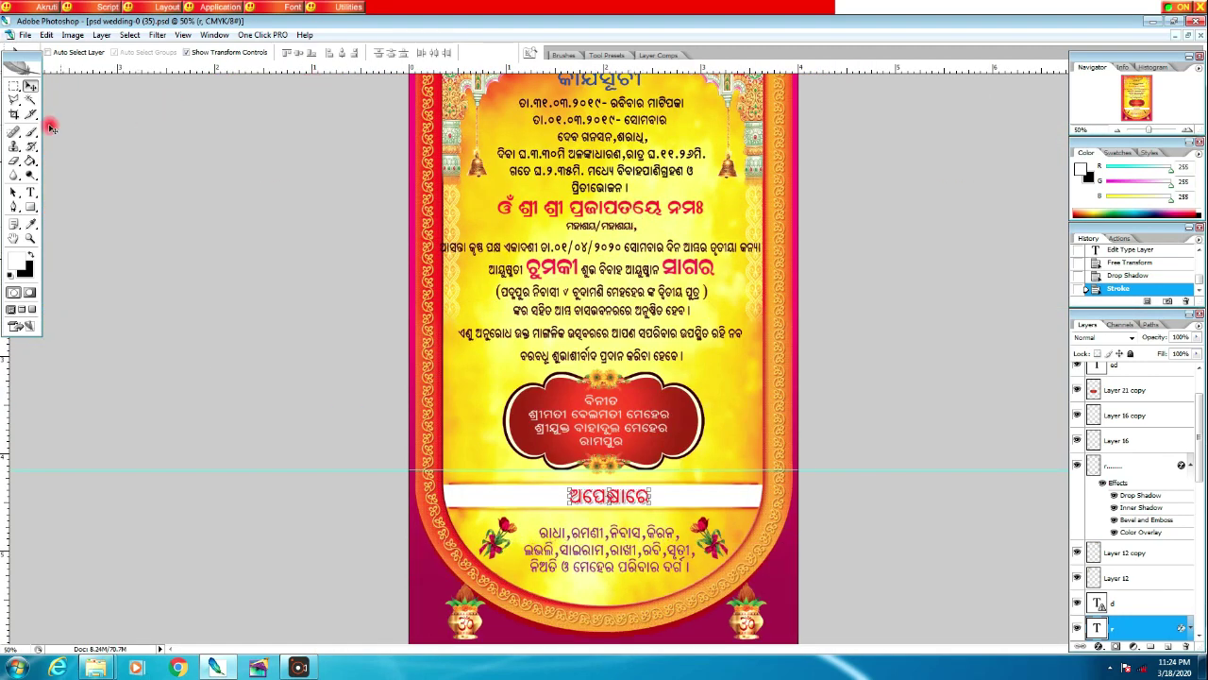
click(30, 193)
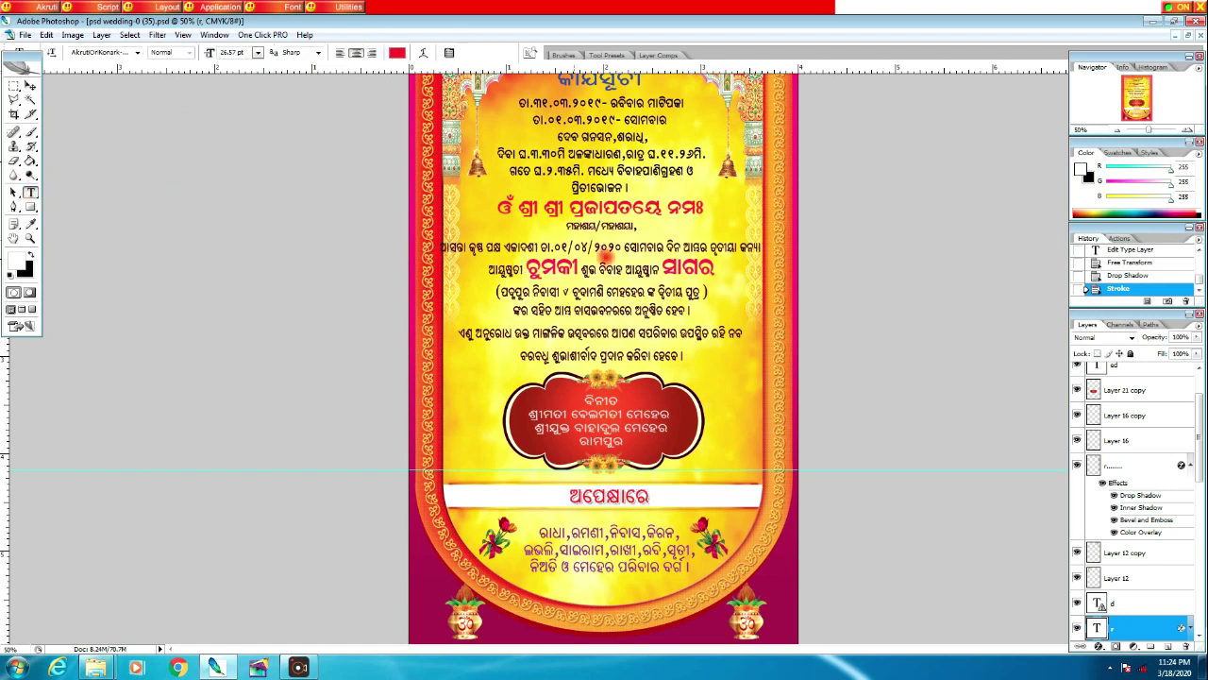
drag(575, 246, 591, 246)
click(578, 268)
click(583, 270)
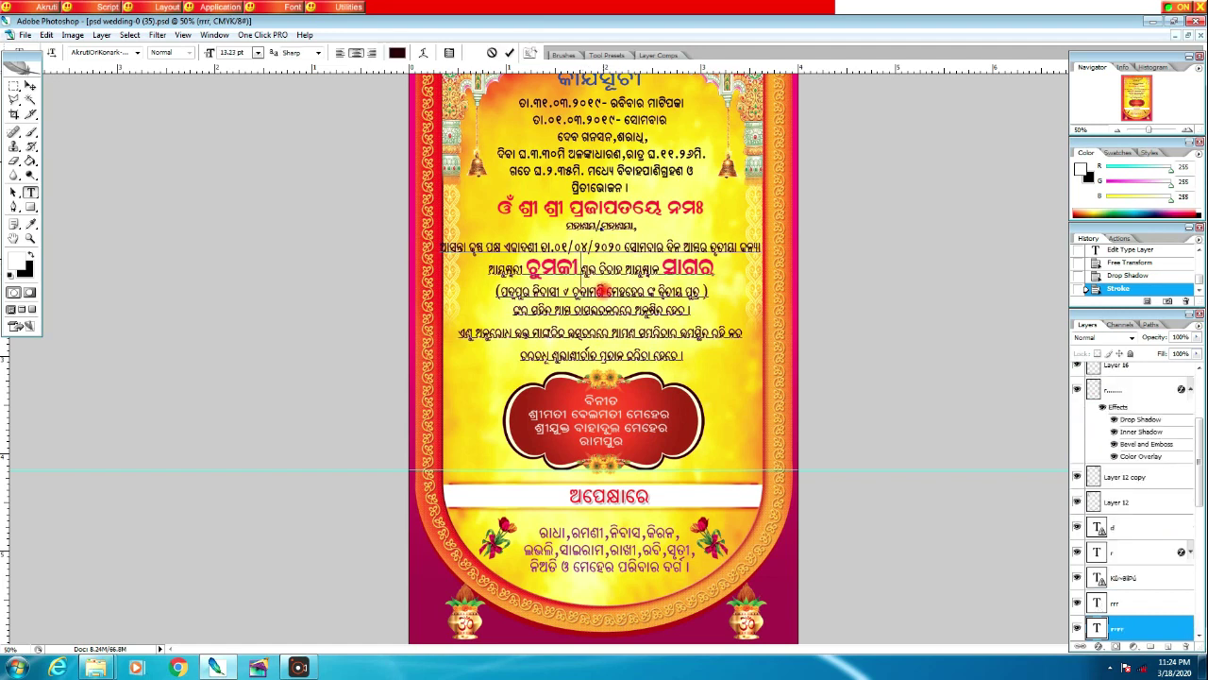
text(n)
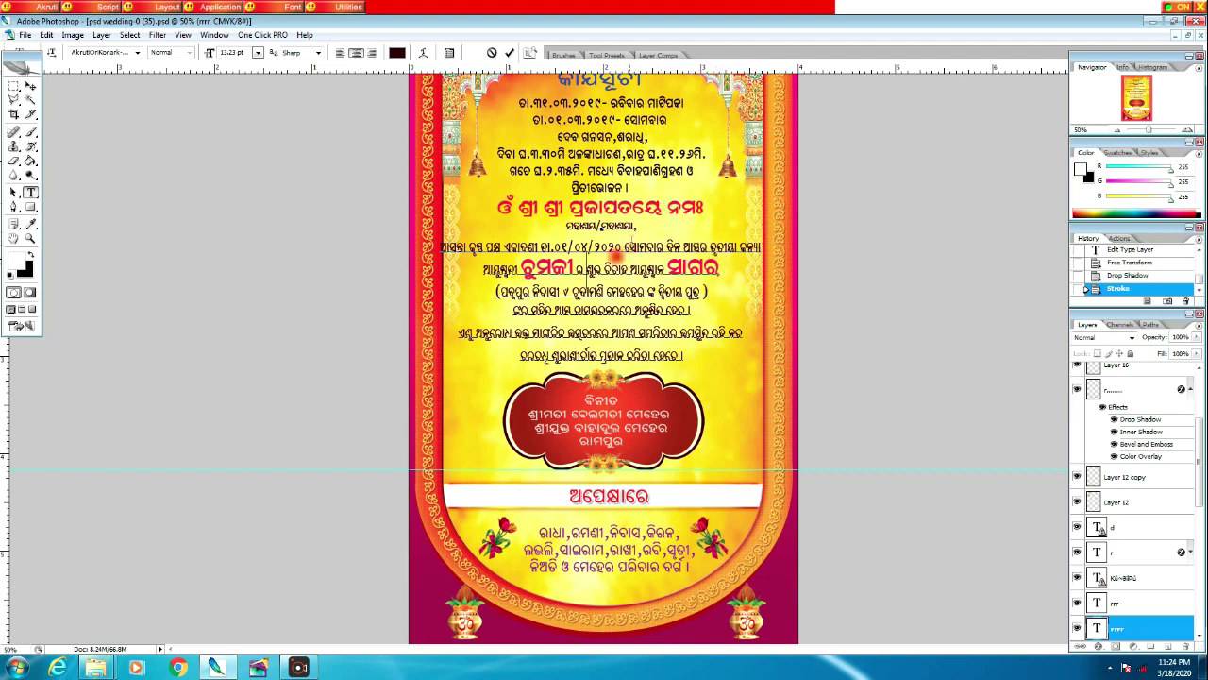
- Recolour the words ଶୁଭ ବିବାହ between the couple's names green (#26b50a) after trying red and blue shades
drag(587, 269, 626, 270)
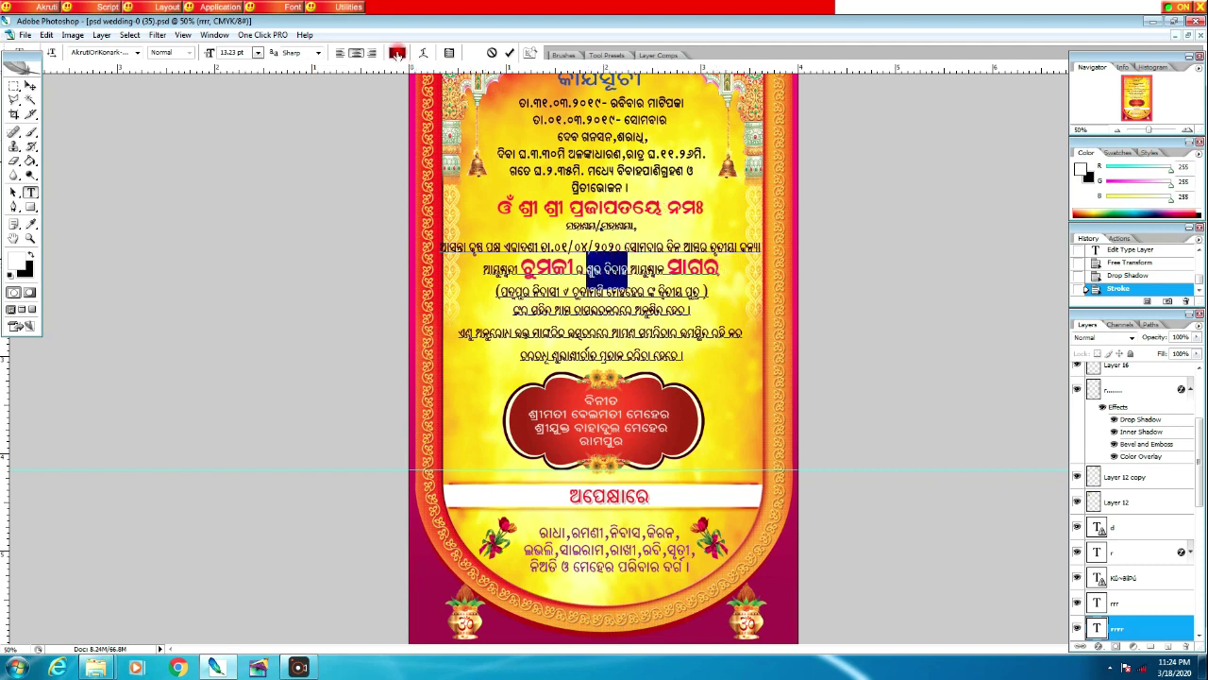
click(396, 52)
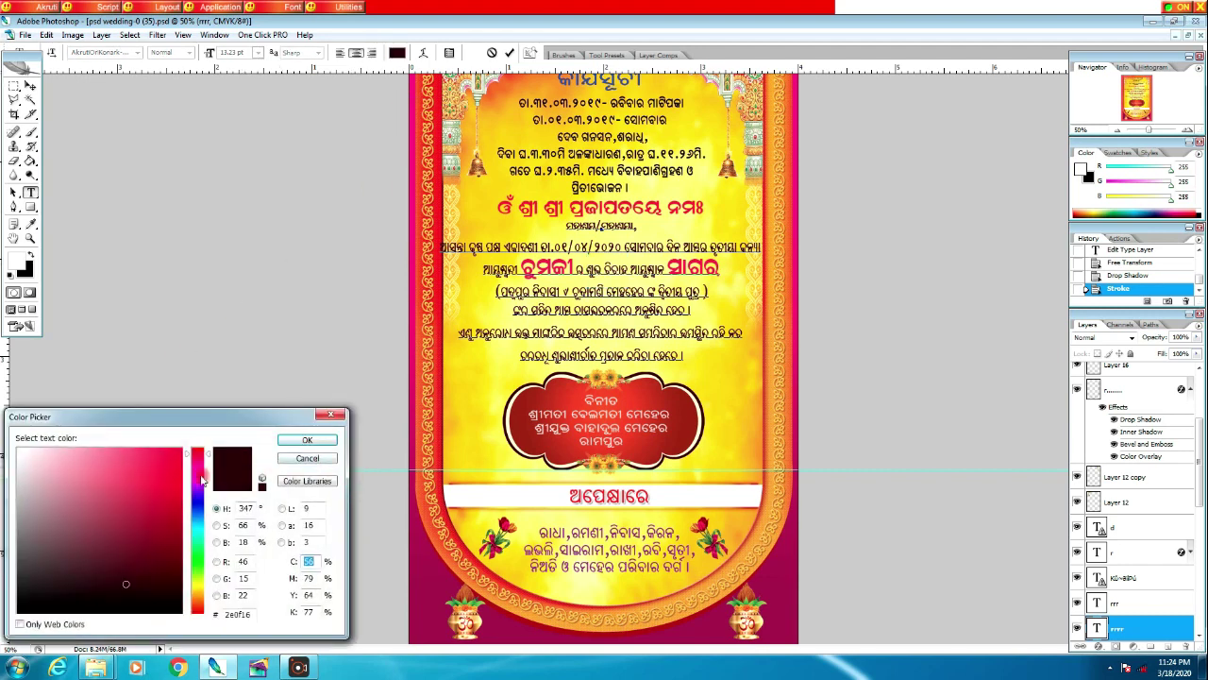
click(160, 480)
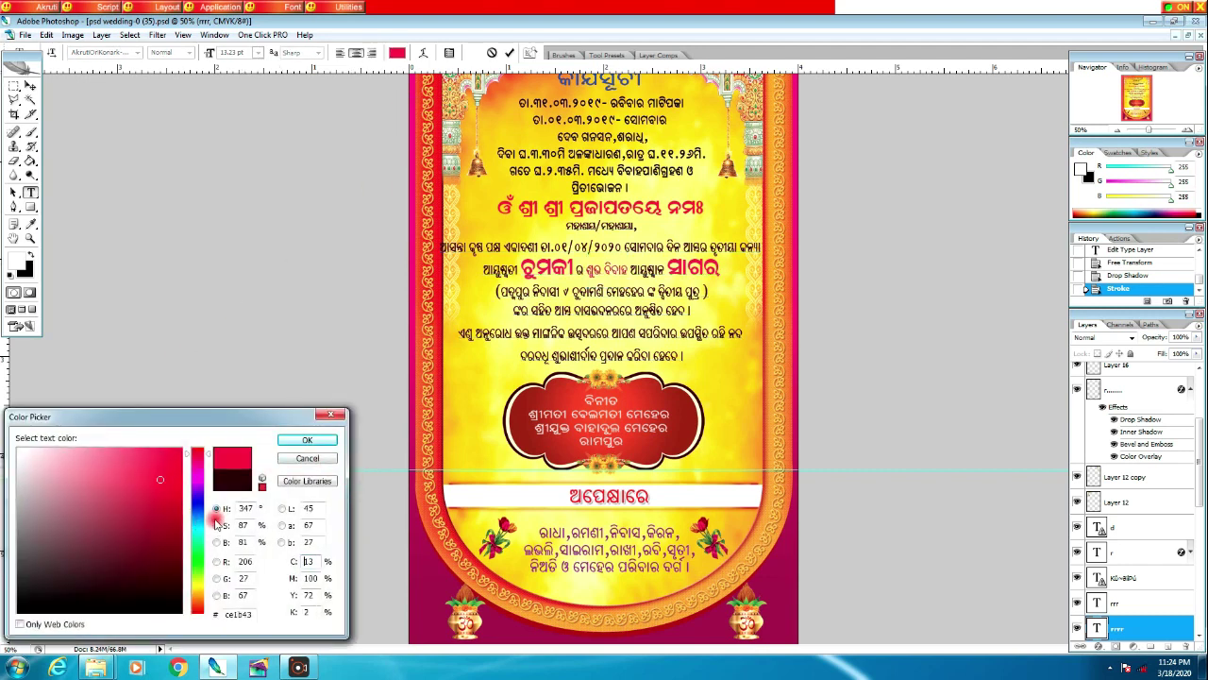
click(197, 506)
click(175, 462)
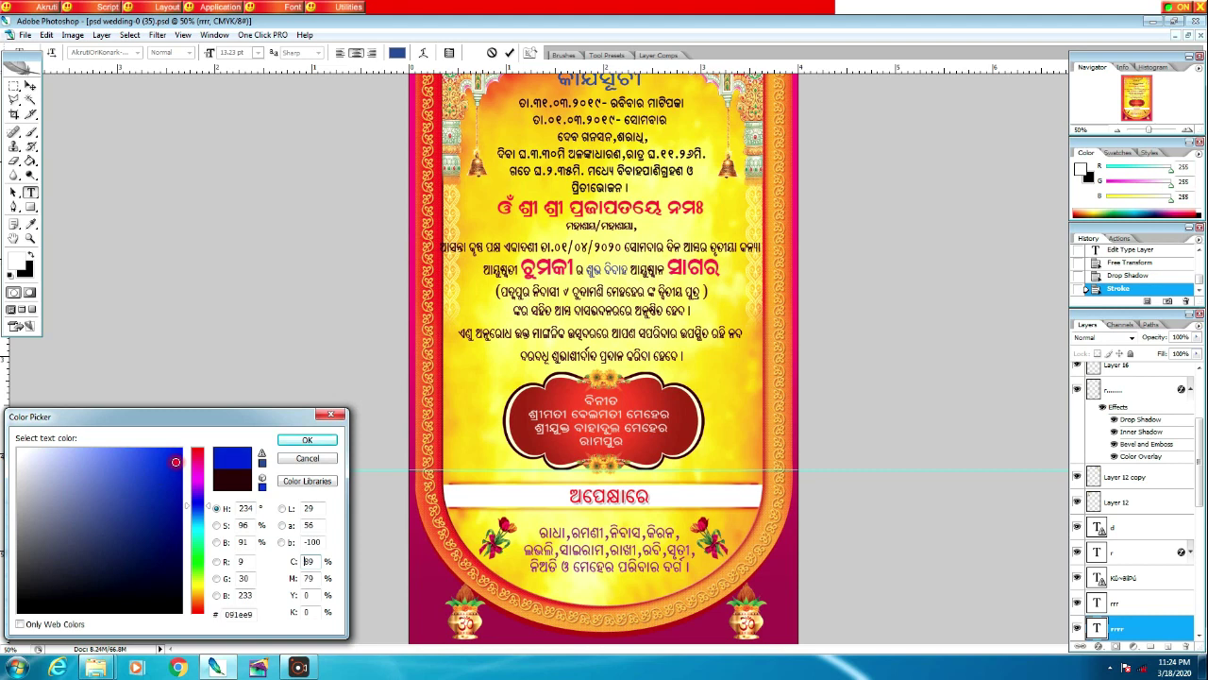
click(161, 502)
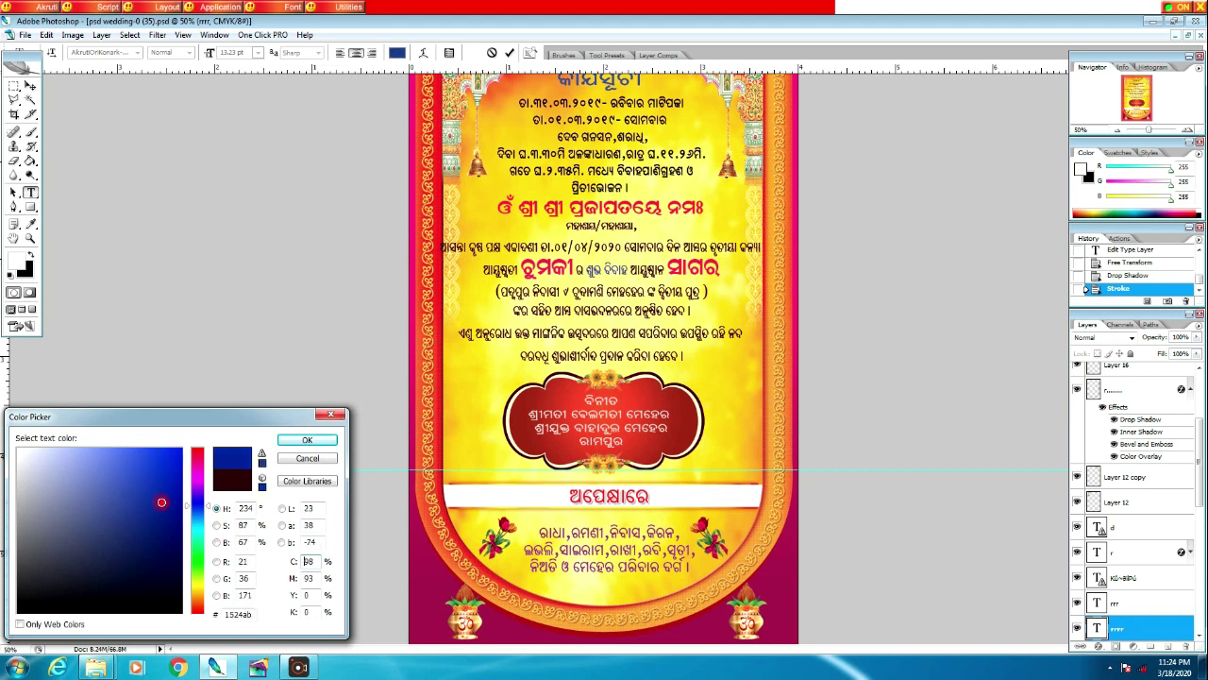
click(197, 605)
click(161, 474)
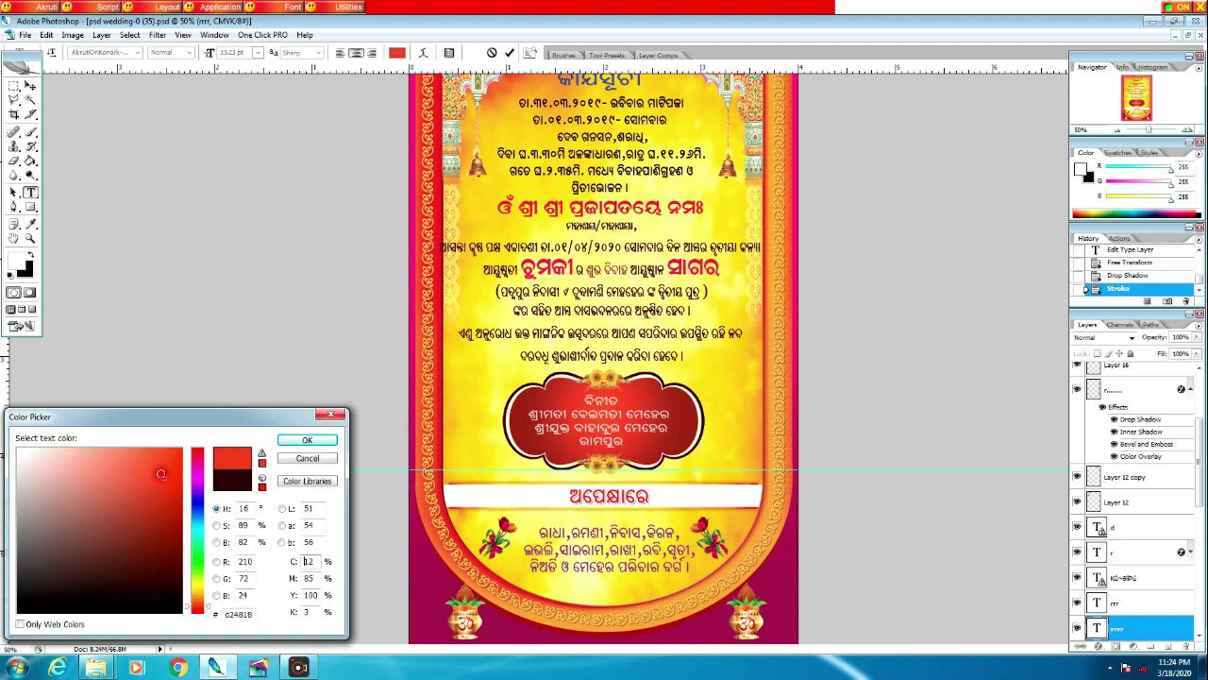
click(196, 562)
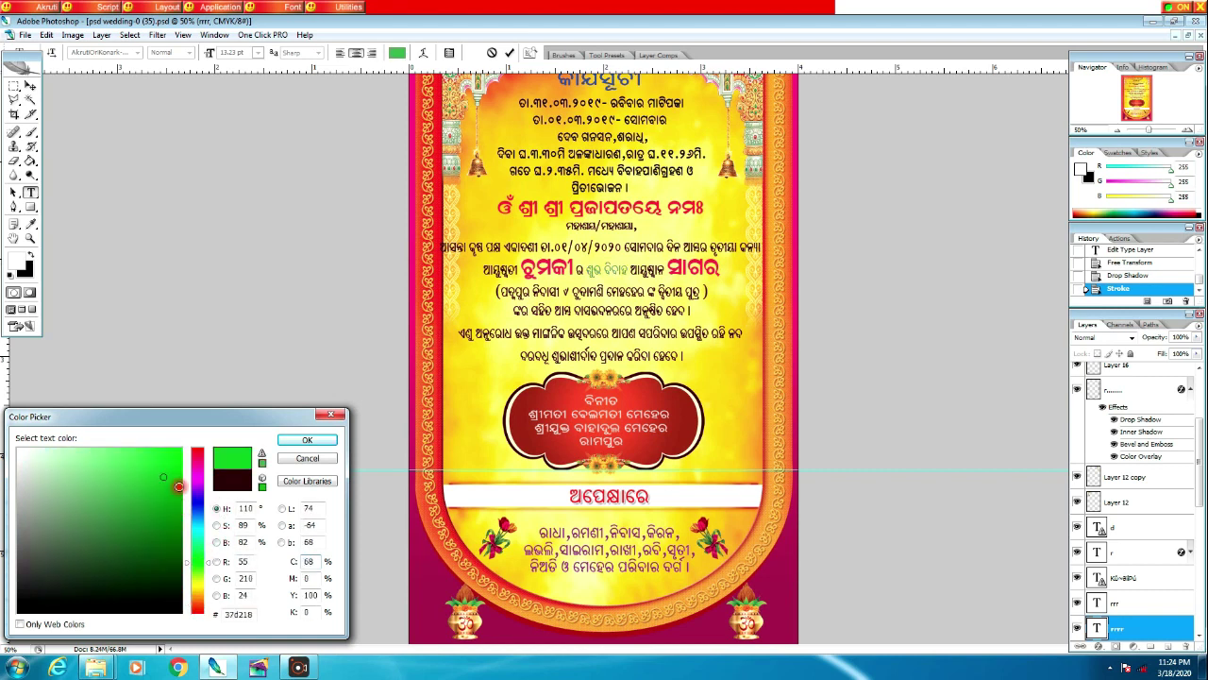
click(172, 496)
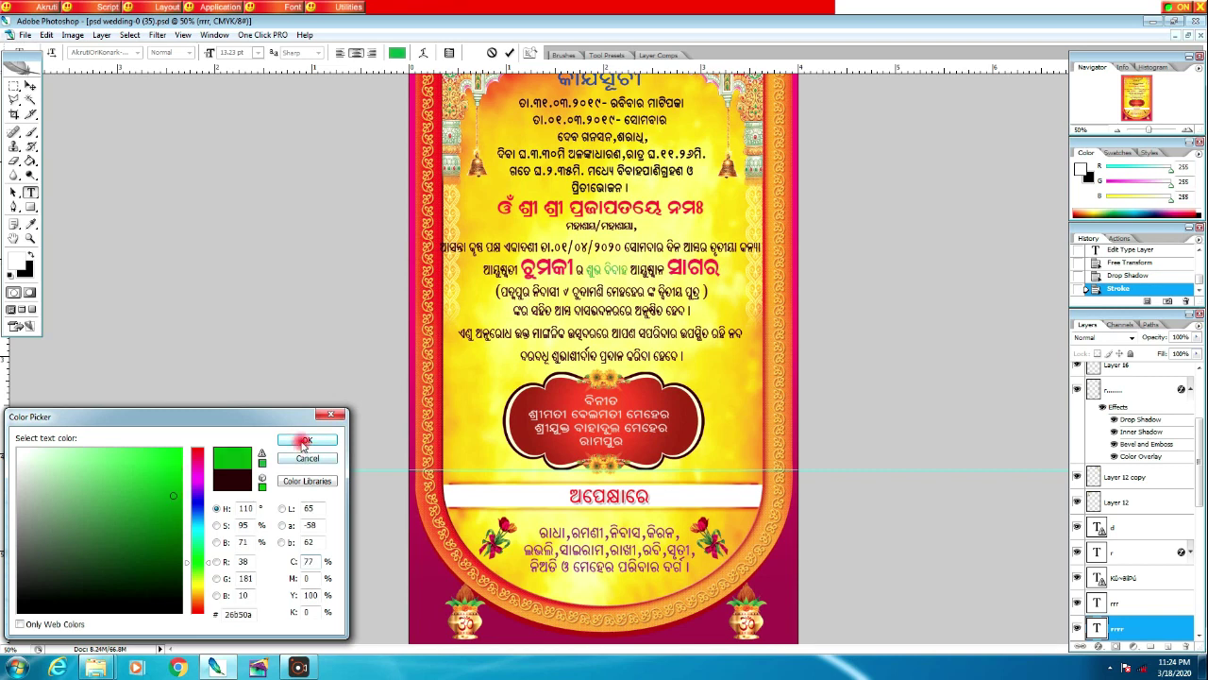
click(304, 441)
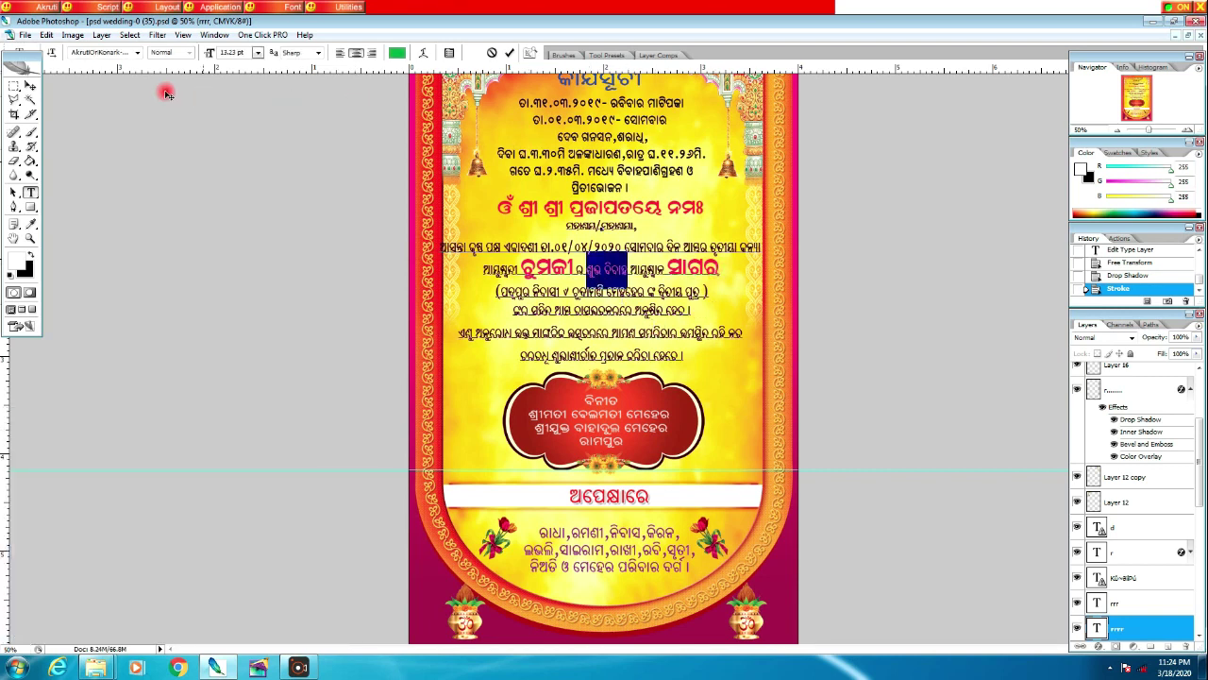
click(30, 86)
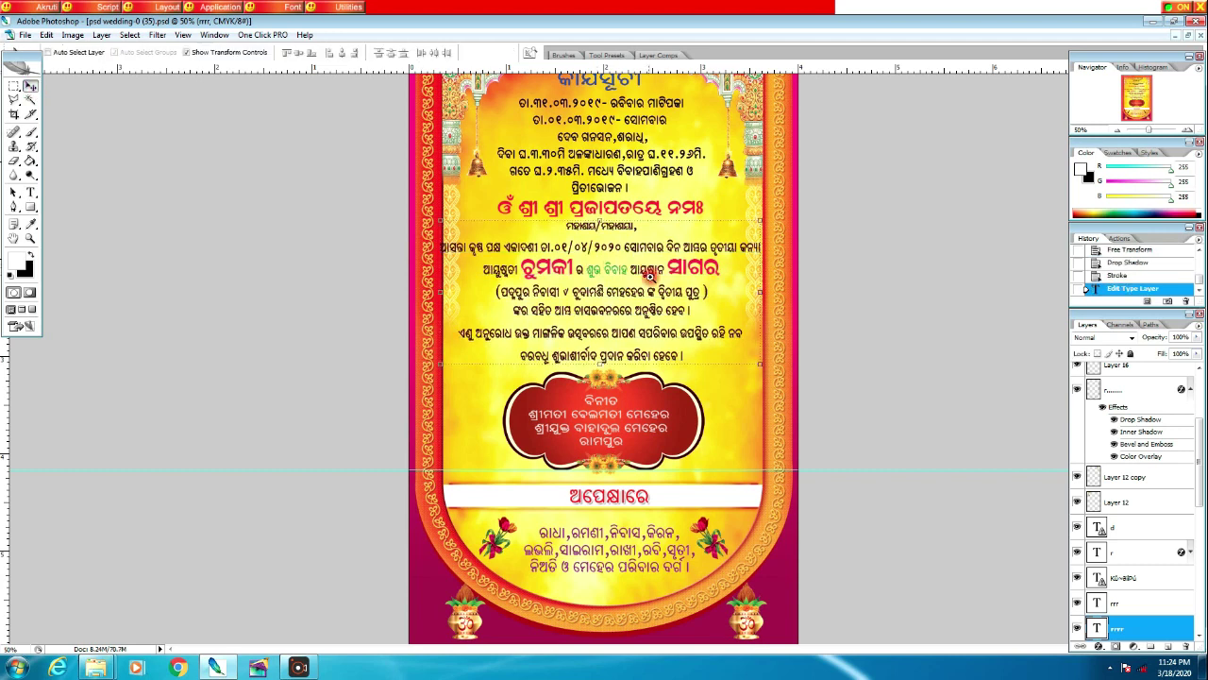
- Examine the card's text at 100% zoom, from the programme schedule down to the family names below the ଅପେକ୍ଷାରେ banner
key(ctrl+plus)
key(ctrl+plus)
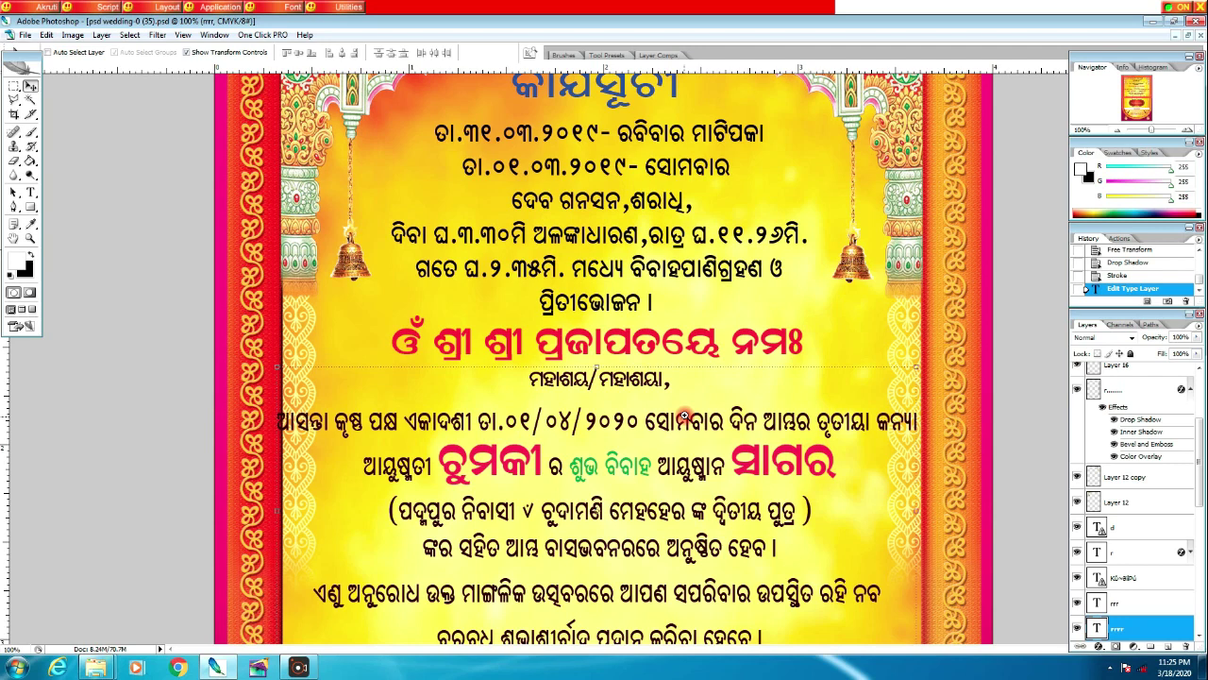
scroll(624, 427, down, 1)
scroll(618, 429, down, 1)
scroll(614, 434, up, 2)
scroll(604, 443, down, 3)
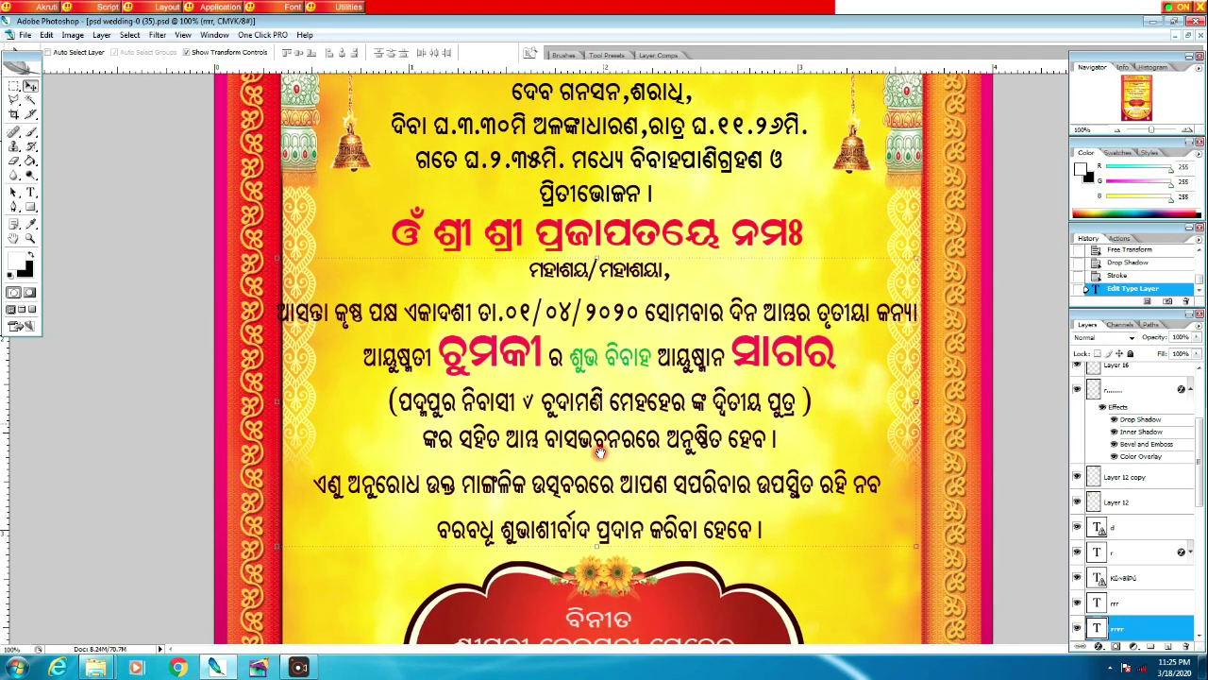
scroll(600, 451, down, 4)
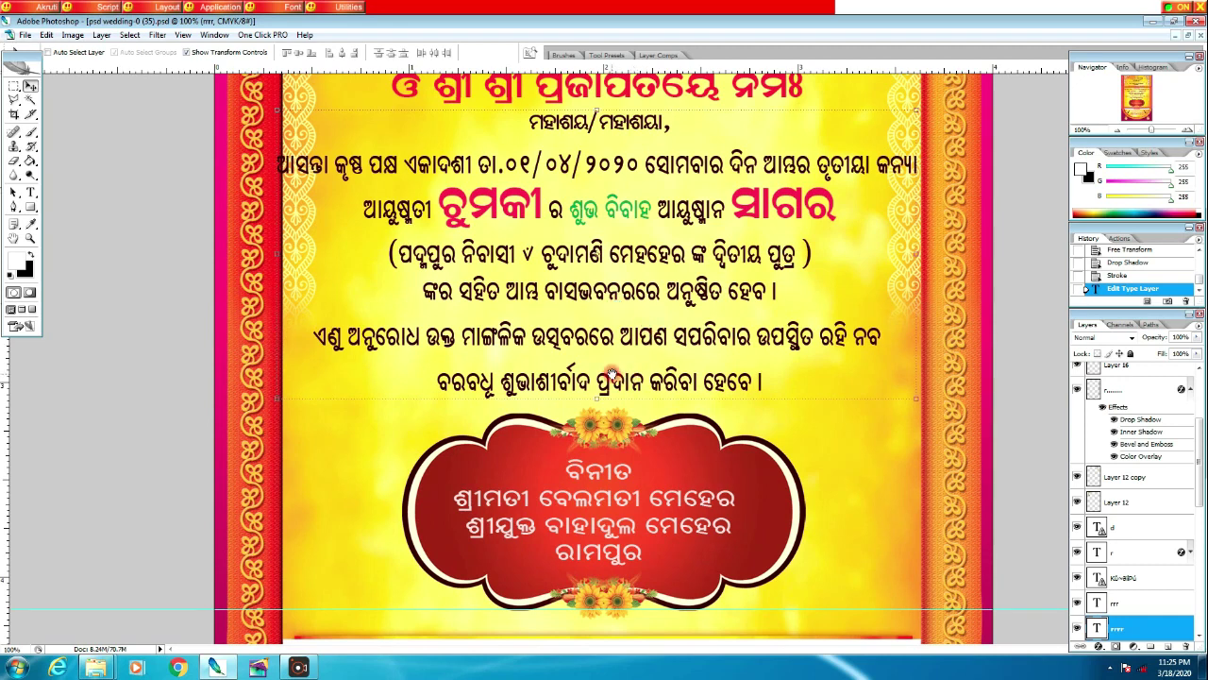
scroll(611, 375, down, 2)
scroll(582, 401, down, 3)
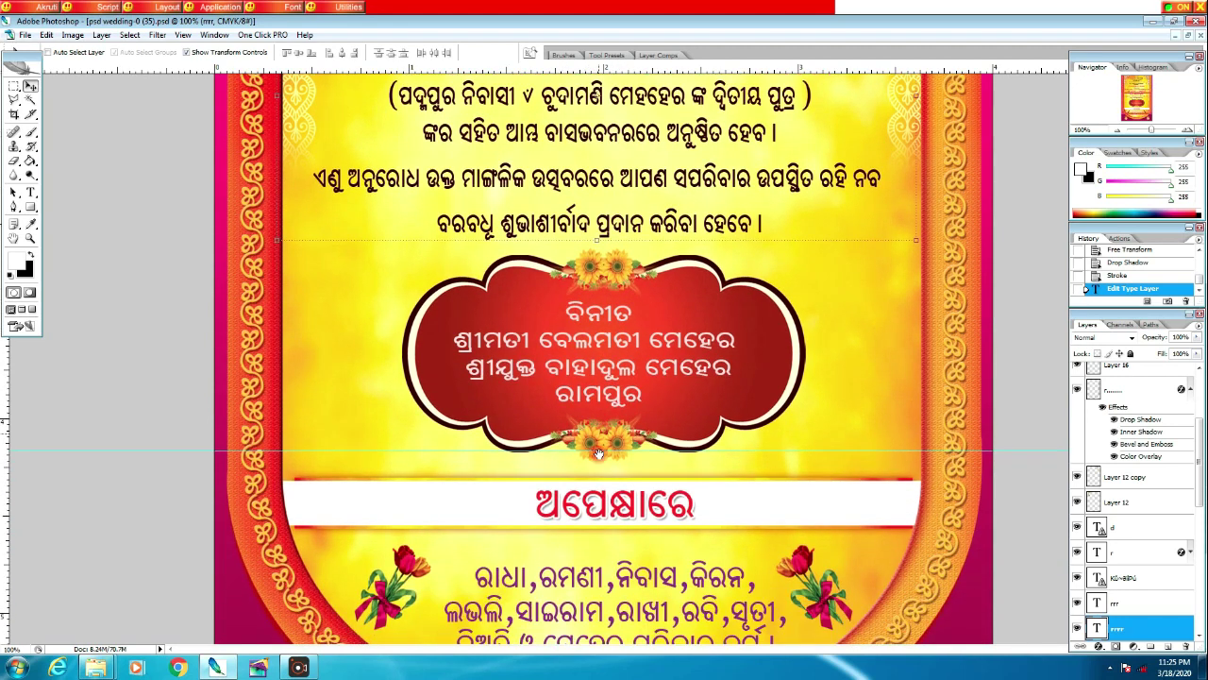
scroll(597, 454, down, 1)
scroll(623, 321, down, 1)
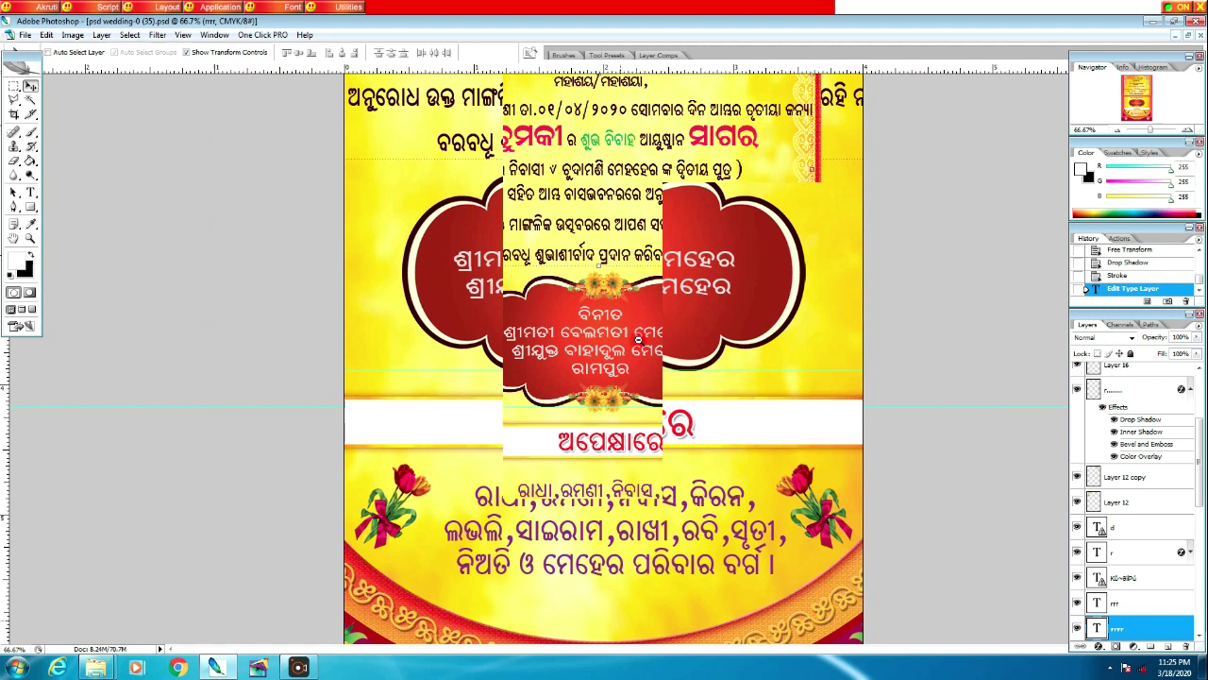
scroll(638, 338, down, 1)
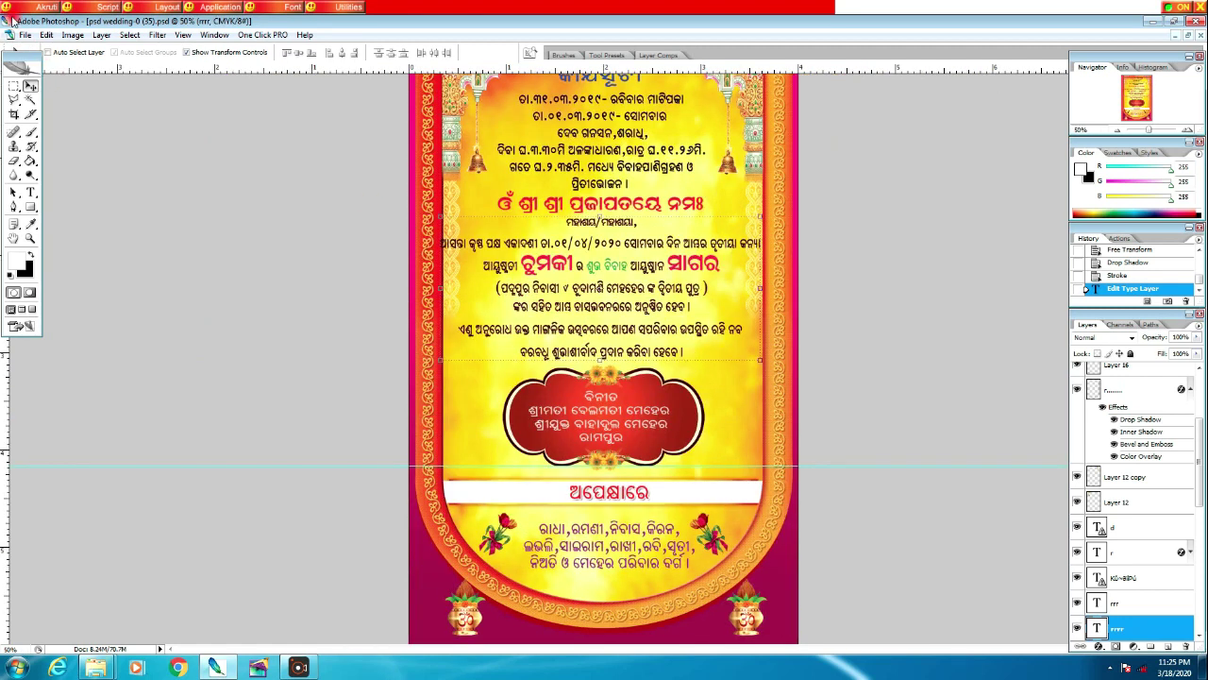
- Save the edited wedding card under its existing file name, psd wedding-0 (35).psd
click(26, 35)
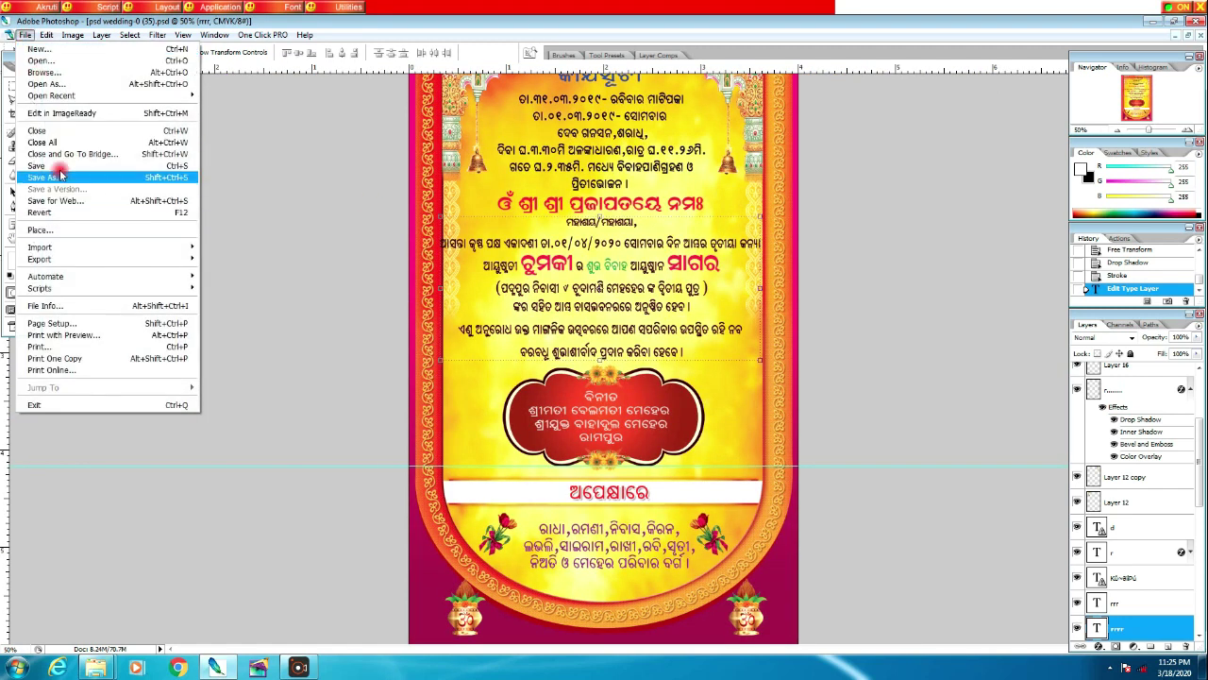
click(60, 165)
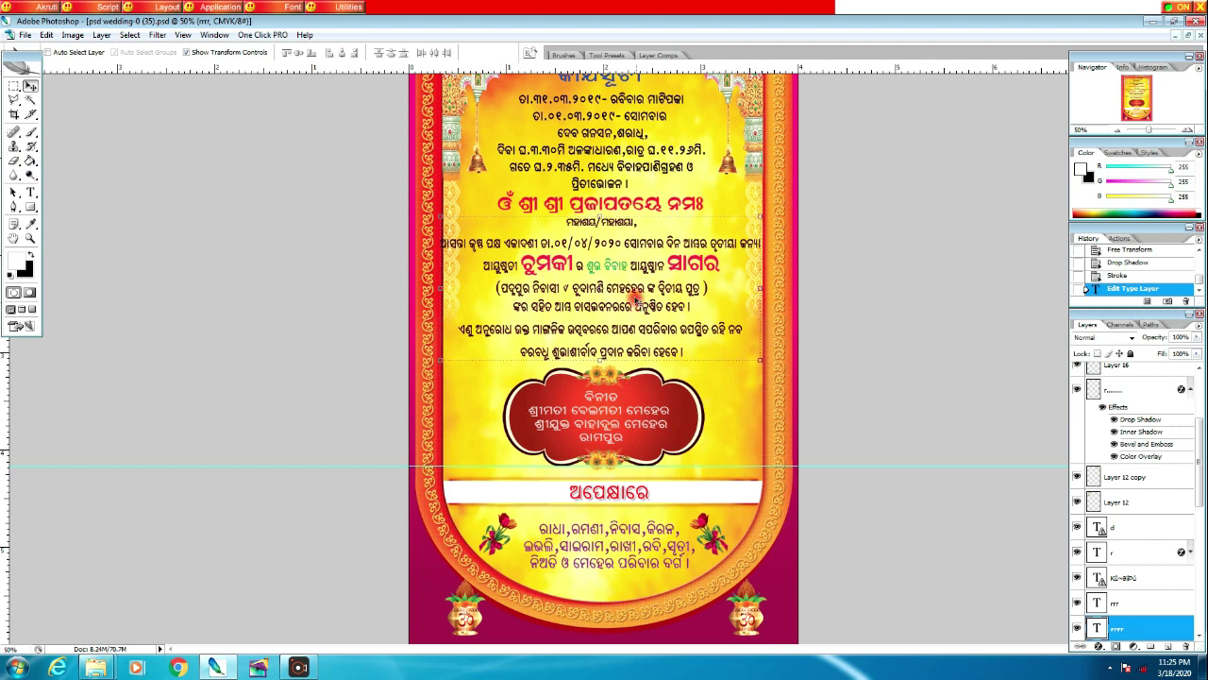